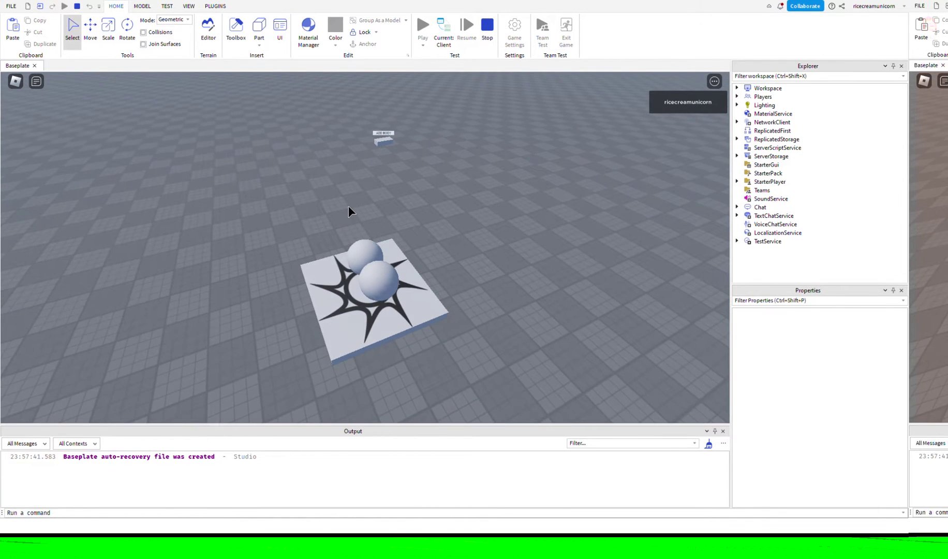
Play-test the snake character by driving it over the ADD BODY pads to grow segments, and stop the test.
key(w)
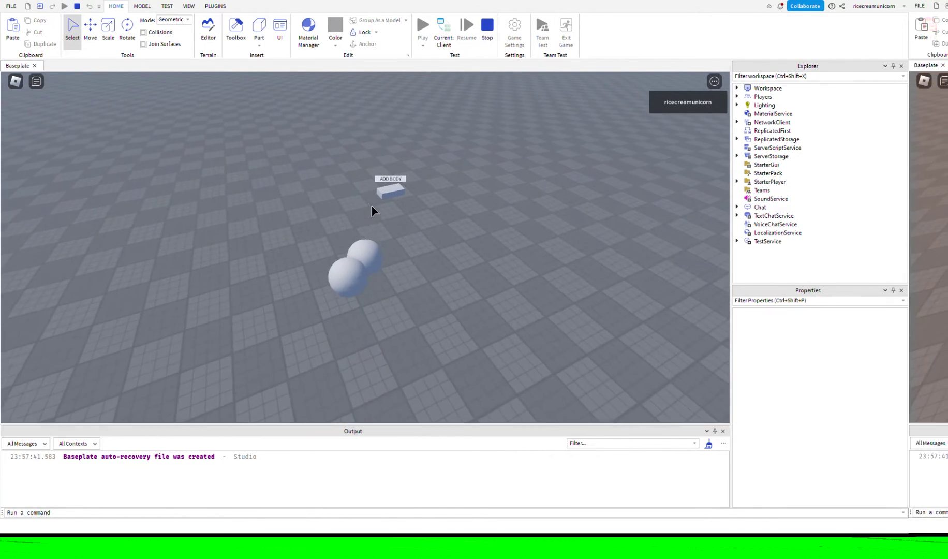
key(w)
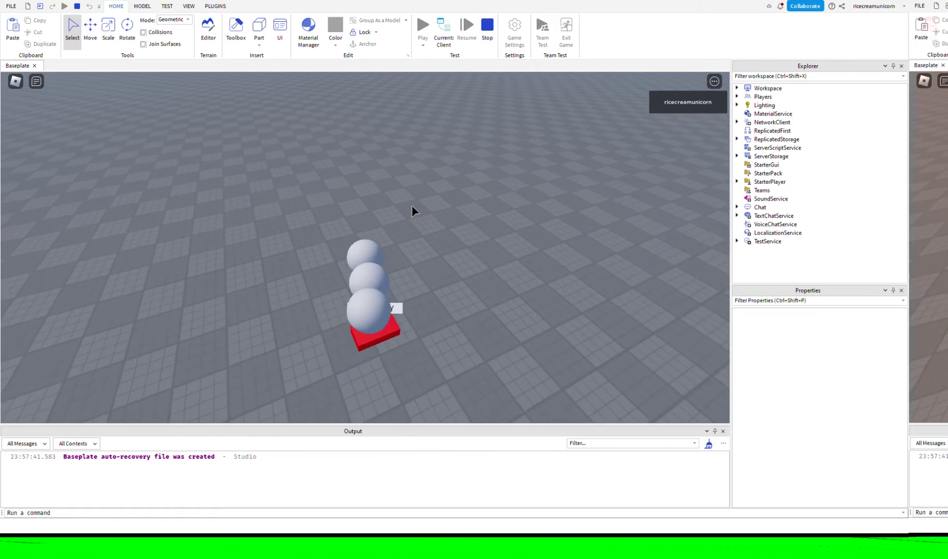
key(Right)
right_drag(393, 214, 390, 210)
key(w)
key(w)
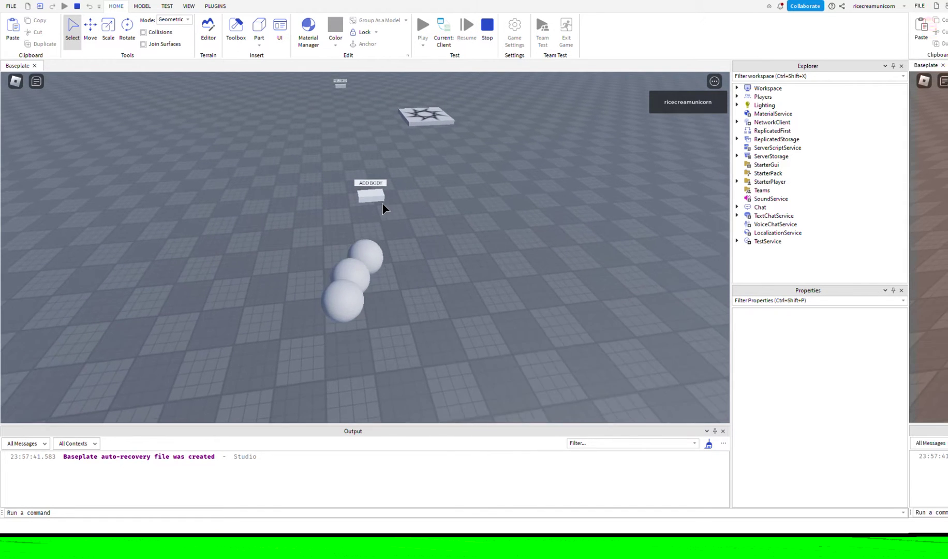
key(w)
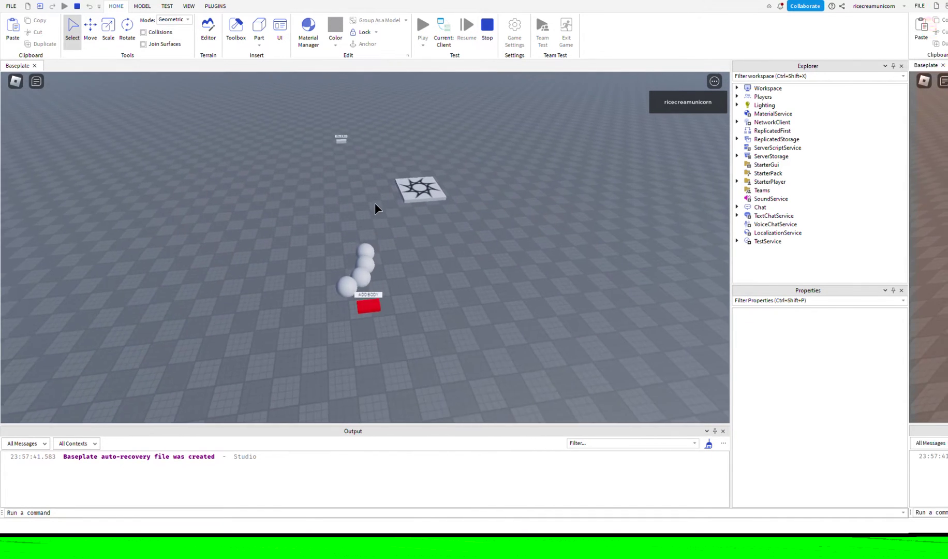
key(w)
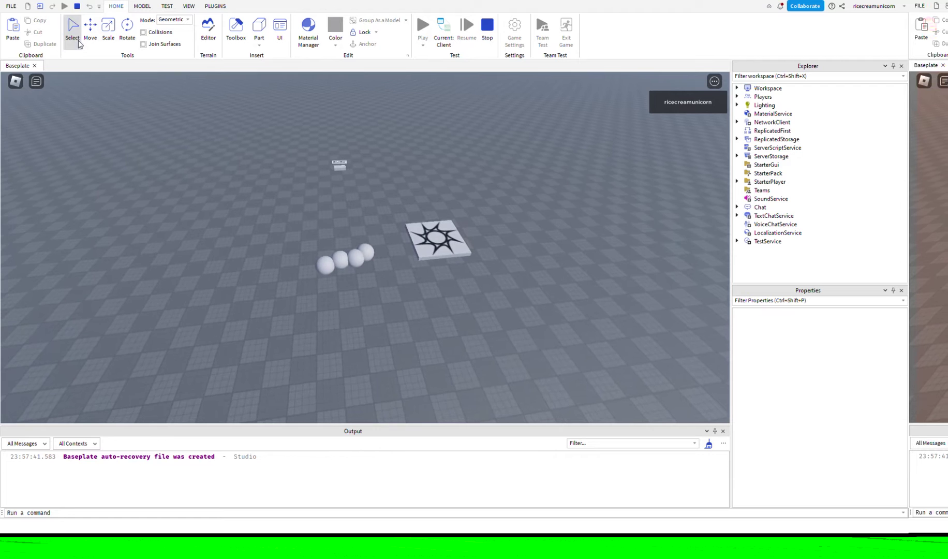
key(shift+F5)
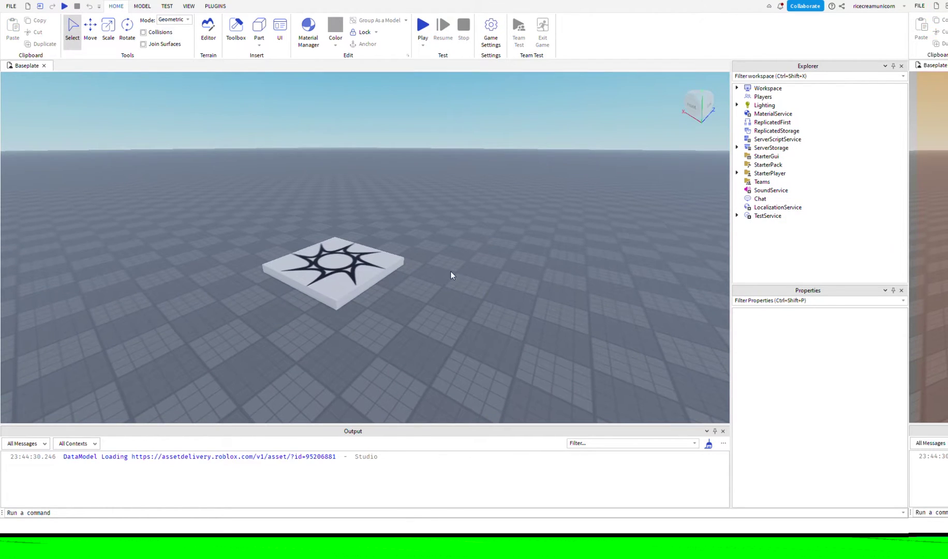
Insert a sphere part into the baseplate and name it HumanoidRootPart.
click(215, 6)
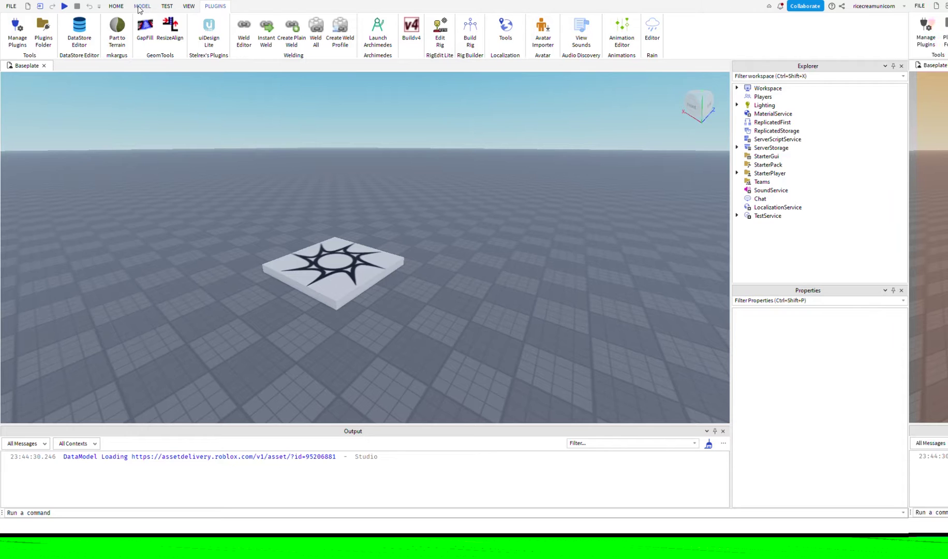
click(140, 8)
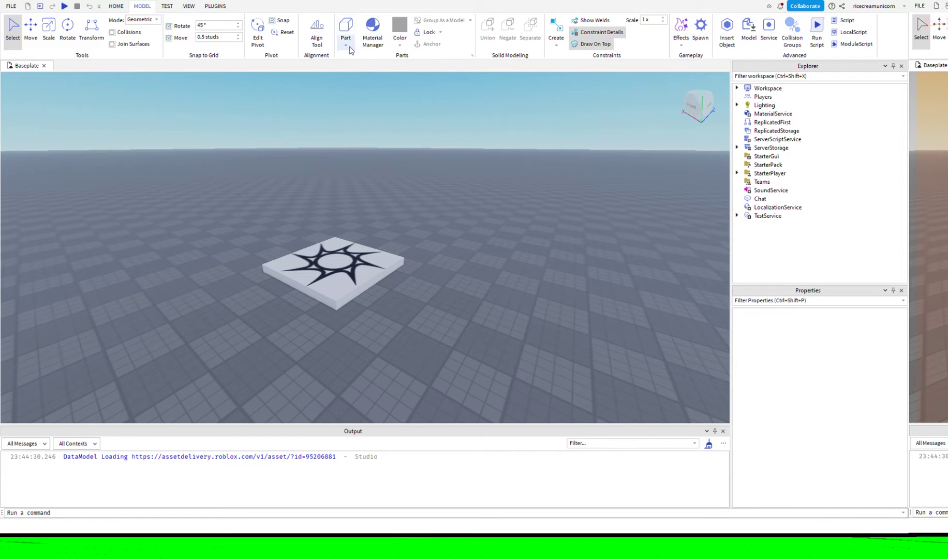
click(370, 65)
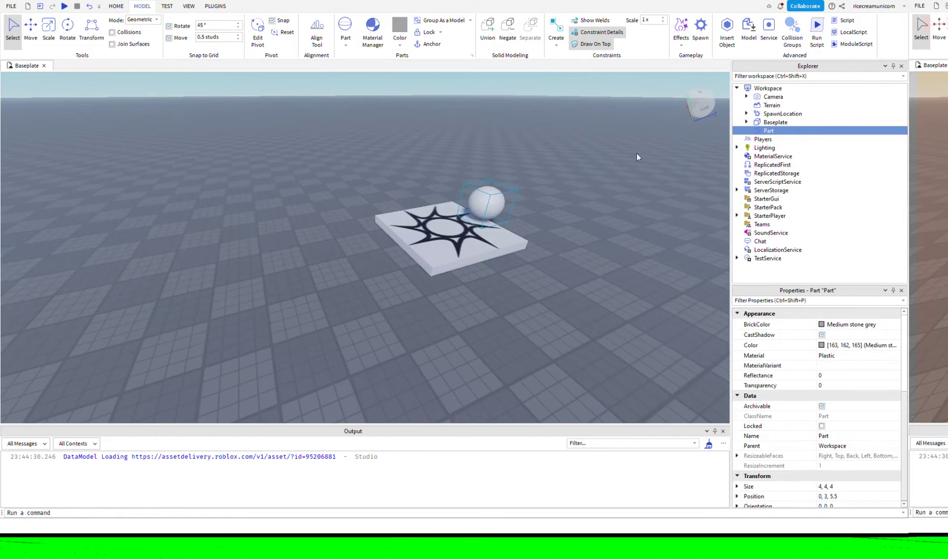
double_click(771, 131)
text(HumanoidRoot)
key(Return)
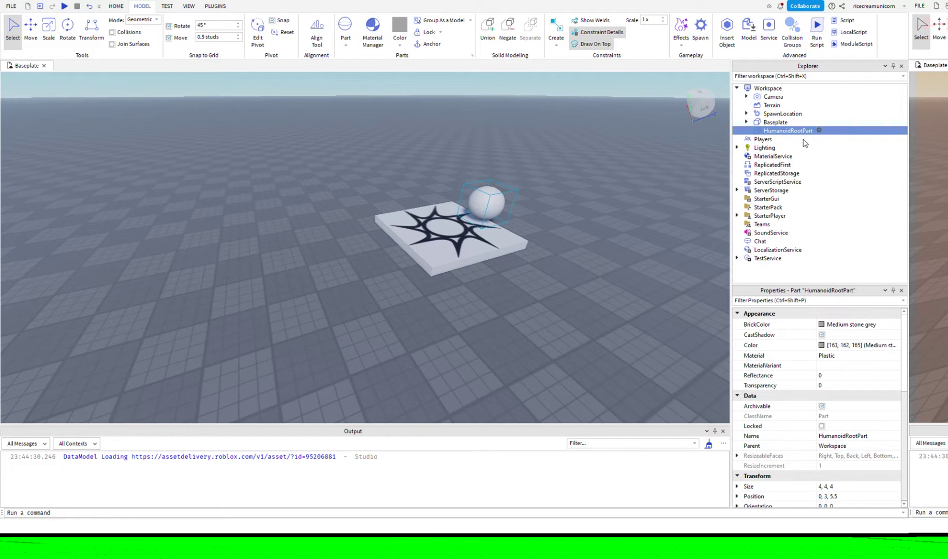
click(767, 159)
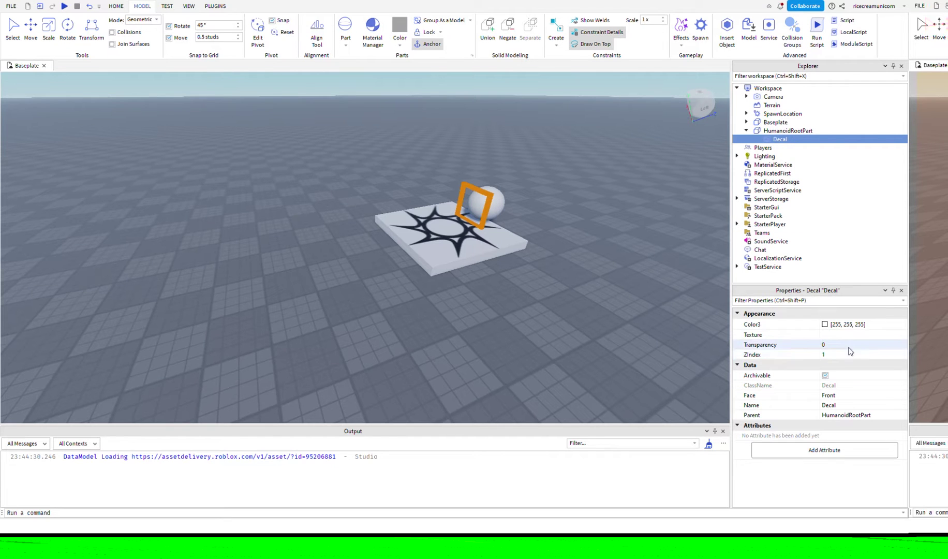
click(877, 335)
key(ctrl+v)
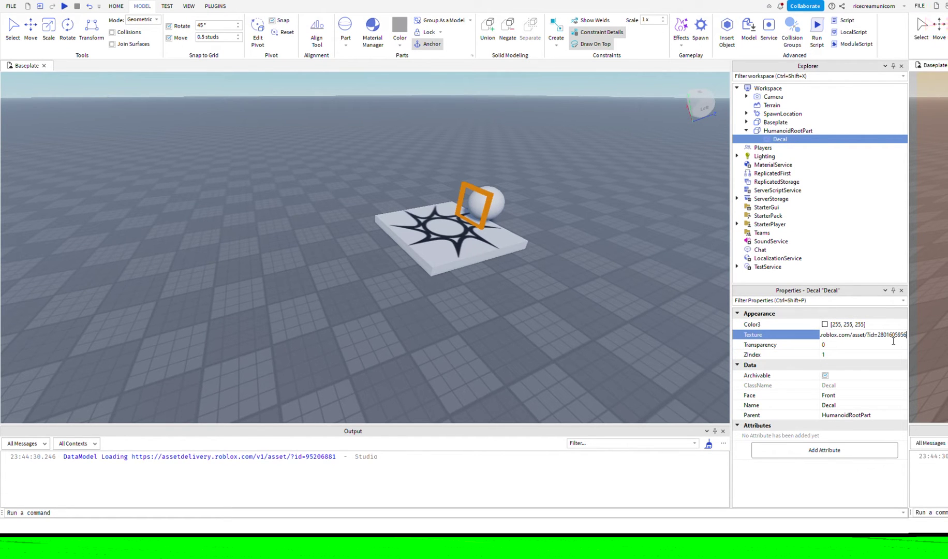
key(Return)
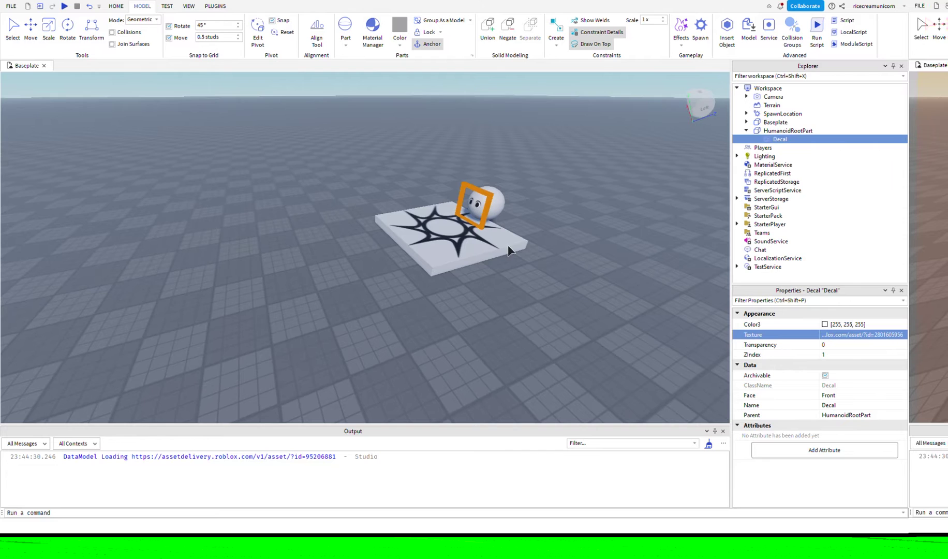
Try the face decal on the sphere's Top and Left sides, returning it to Front.
key(f)
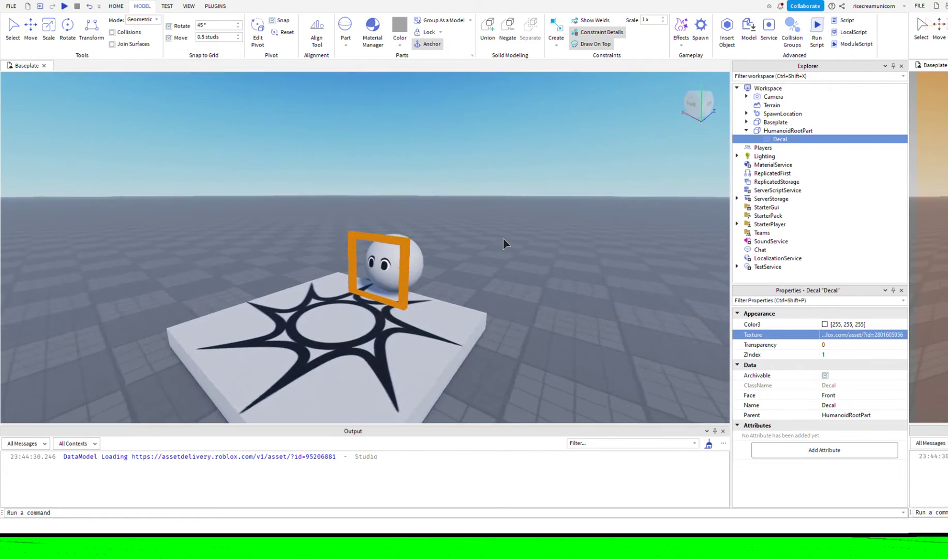
scroll(507, 244, up, 3)
right_drag(506, 244, 504, 240)
scroll(506, 244, down, 3)
key(ctrl+t)
scroll(503, 239, down, 3)
scroll(503, 239, up, 3)
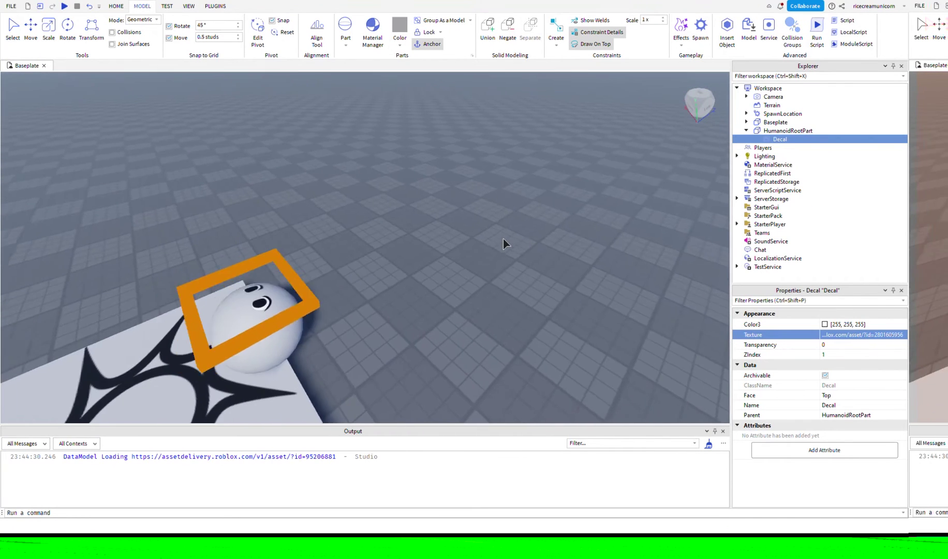
scroll(491, 259, down, 3)
key(ctrl+t)
key(ctrl+r)
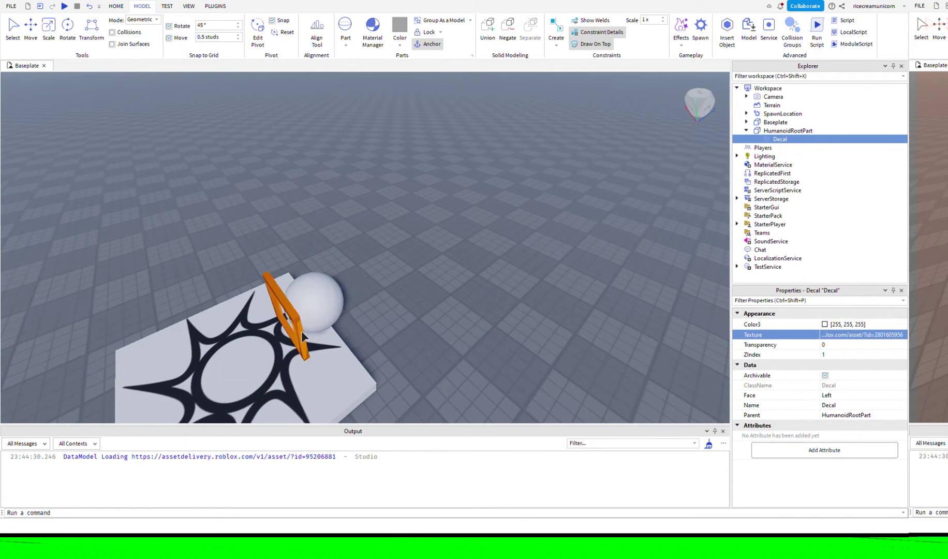
key(ctrl+1)
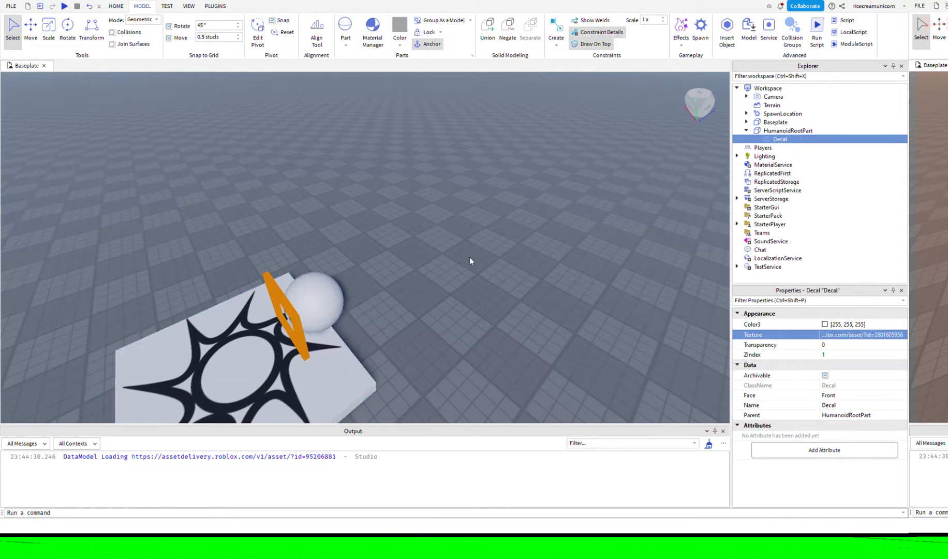
Duplicate the HumanoidRootPart sphere and delete the decal from the copy.
click(759, 130)
right_drag(554, 253, 555, 253)
key(ctrl+d)
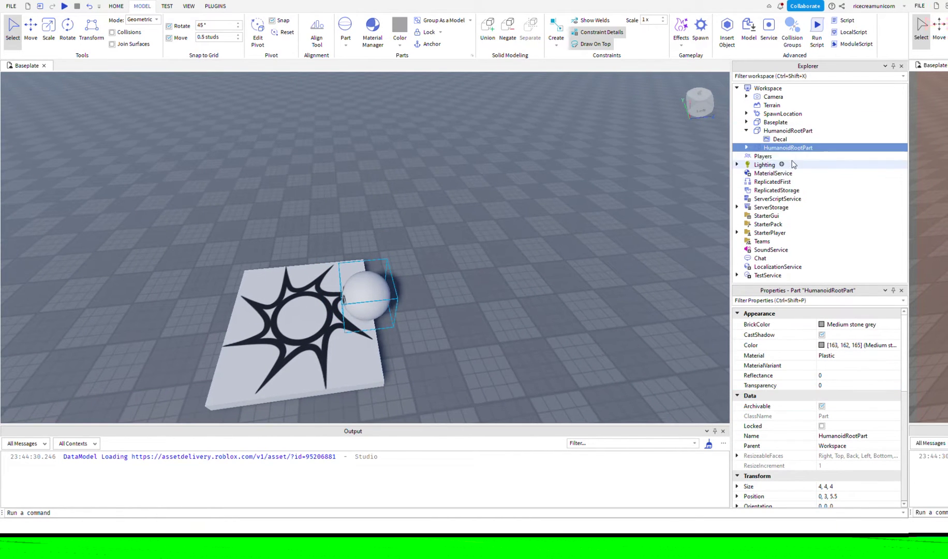
click(782, 156)
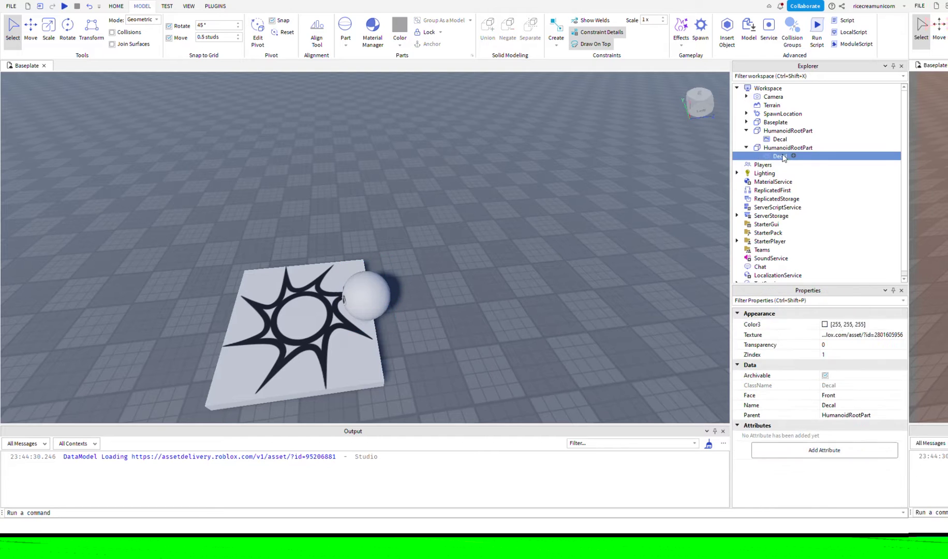
key(Delete)
Rename the duplicated sphere without the decal as Body-1.
double_click(801, 149)
text(V)
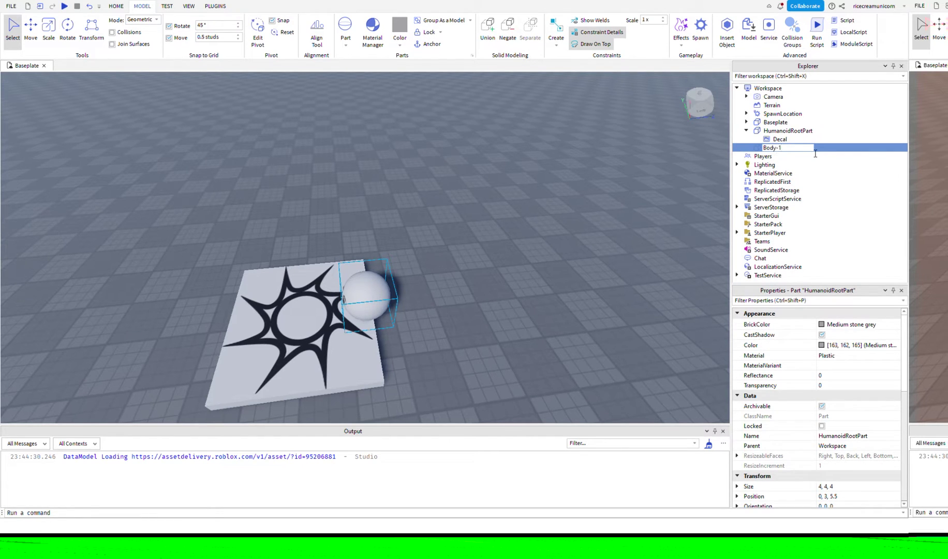
text(ody-1)
key(Return)
Move Body-1 along the blue axis to position 0, 3, 12, behind the HumanoidRootPart sphere.
click(31, 28)
drag(431, 303, 497, 289)
right_drag(512, 337, 513, 336)
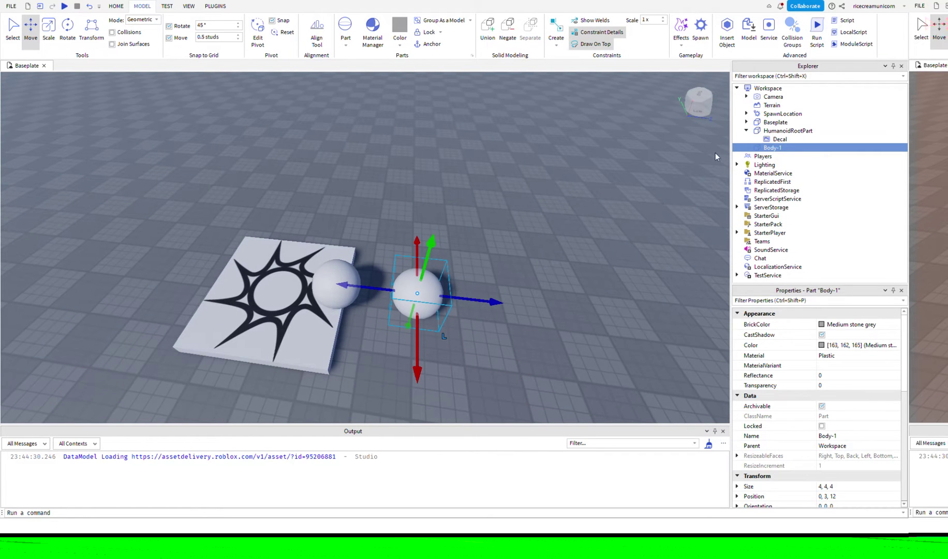
click(746, 131)
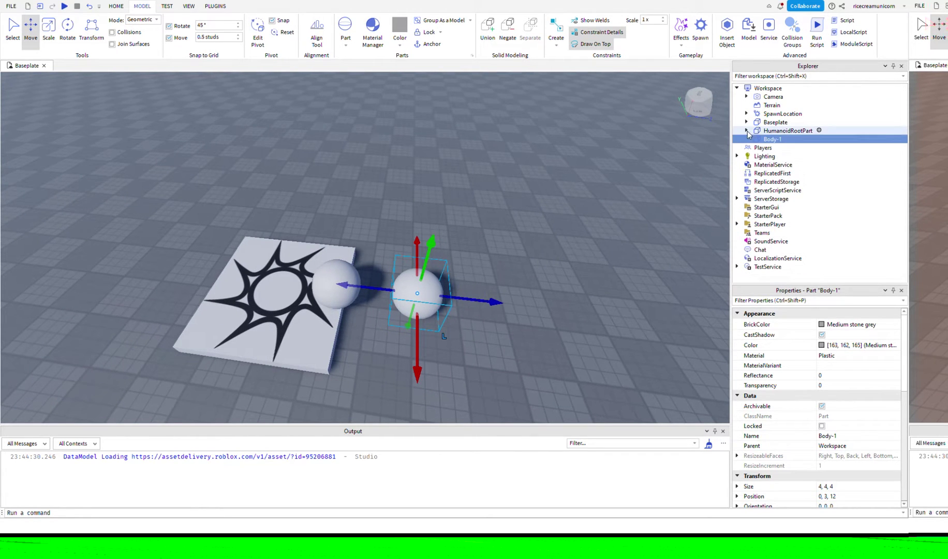
Insert a block part and set its size to 1, 1, 1.
click(348, 47)
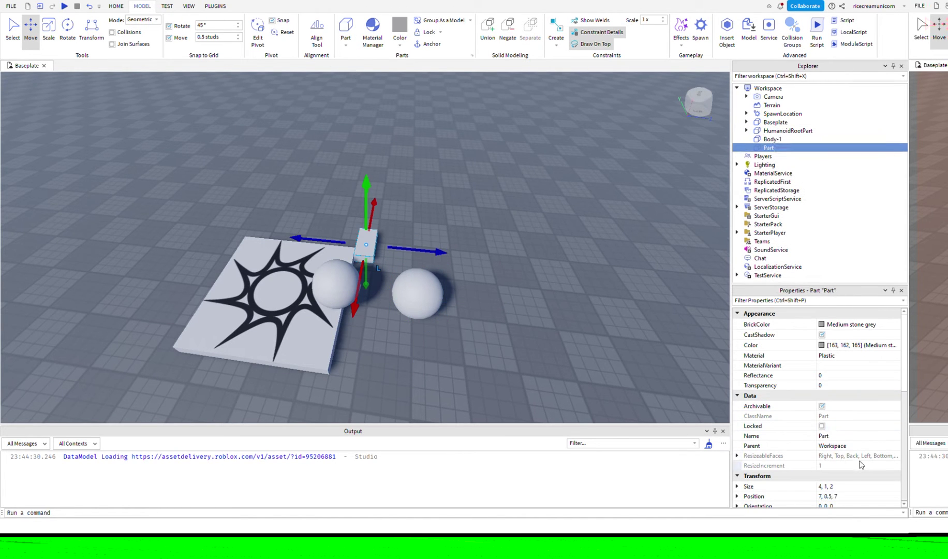
click(856, 486)
text(1,1,1)
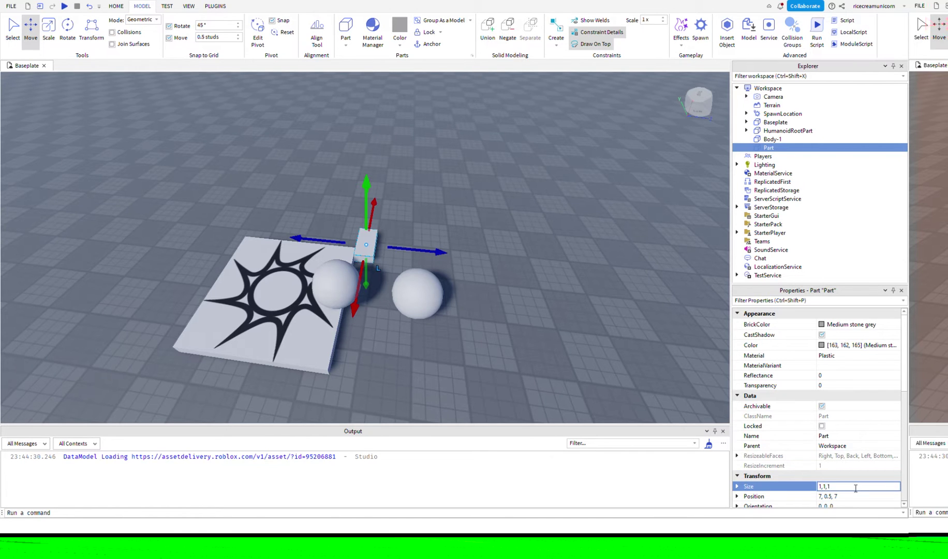
key(Return)
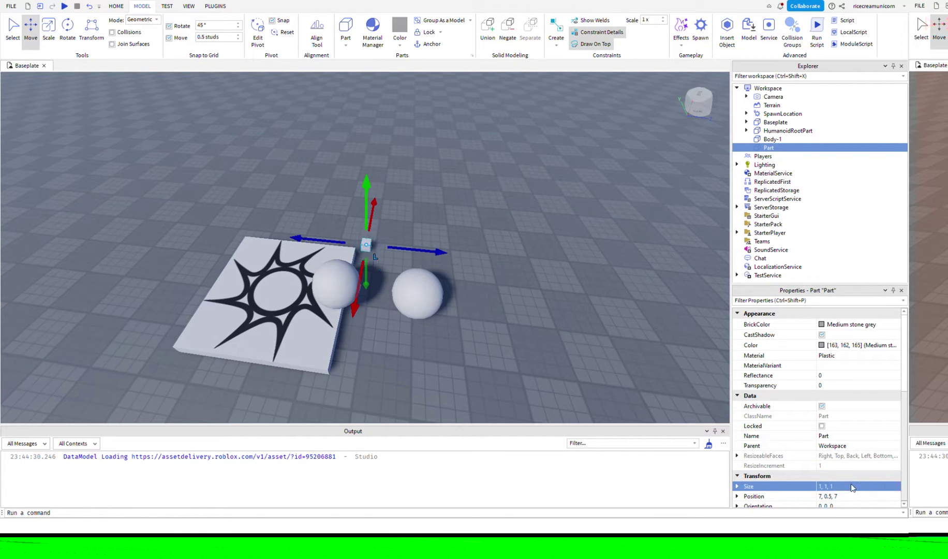
Copy the position value of HumanoidRootPart.
click(779, 131)
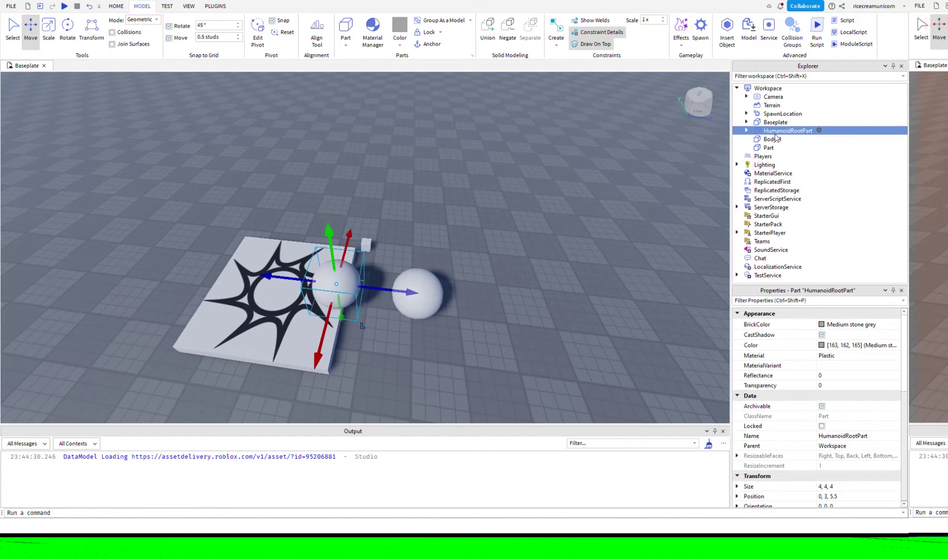
click(842, 497)
key(ctrl+c)
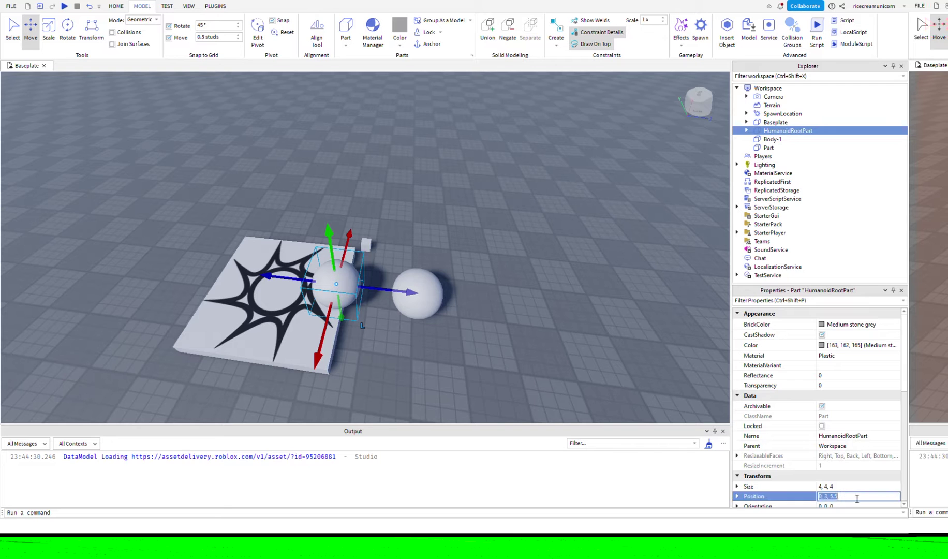
click(770, 140)
click(897, 496)
key(ctrl+v)
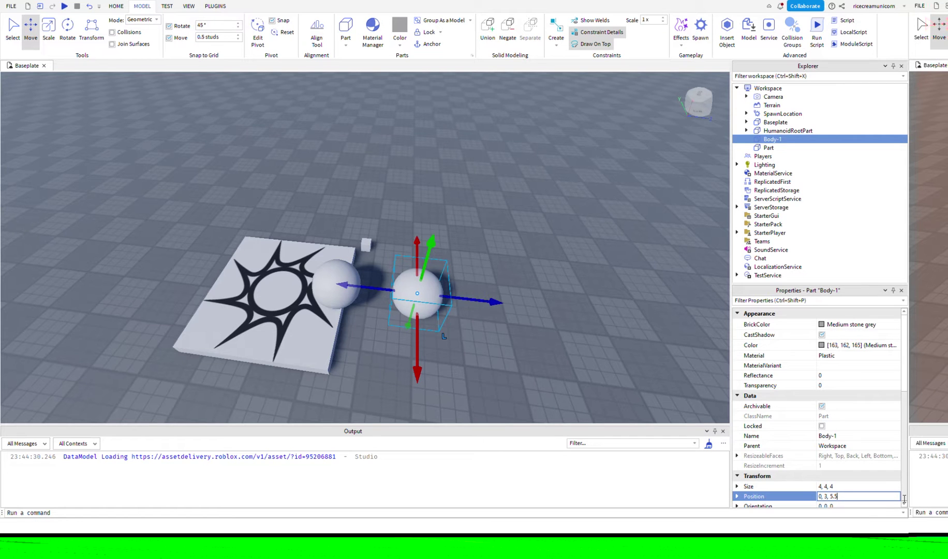
key(Return)
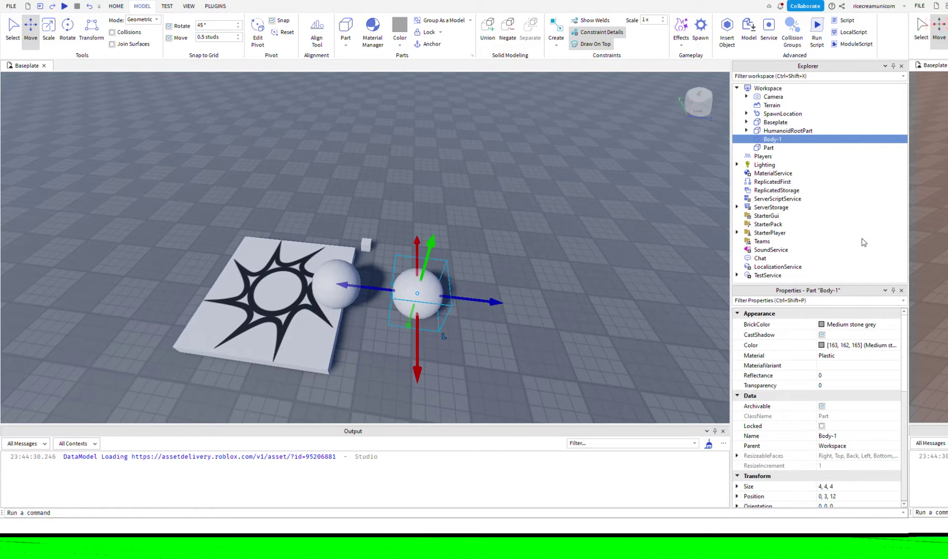
Set the small block's position to 0, 3, 5.5 and rename it Head.
click(769, 148)
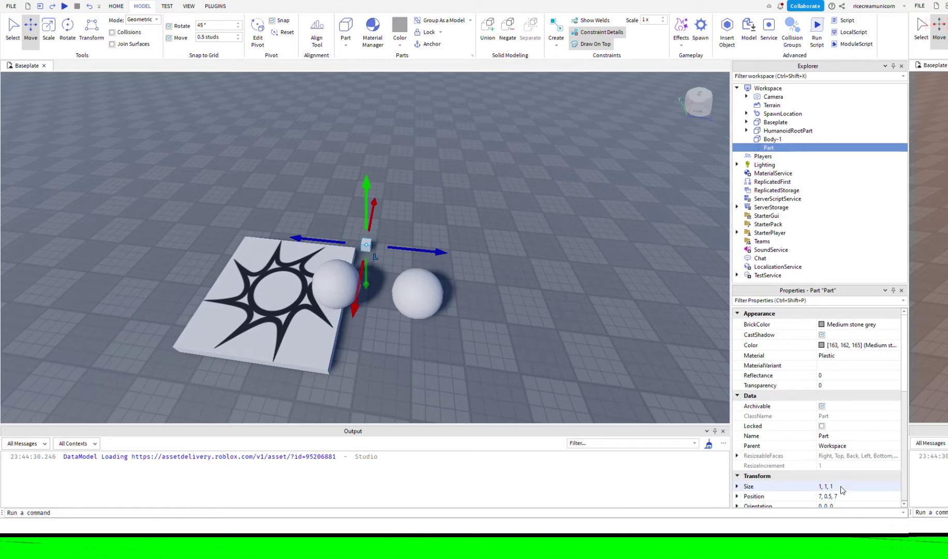
click(842, 496)
key(ctrl+v)
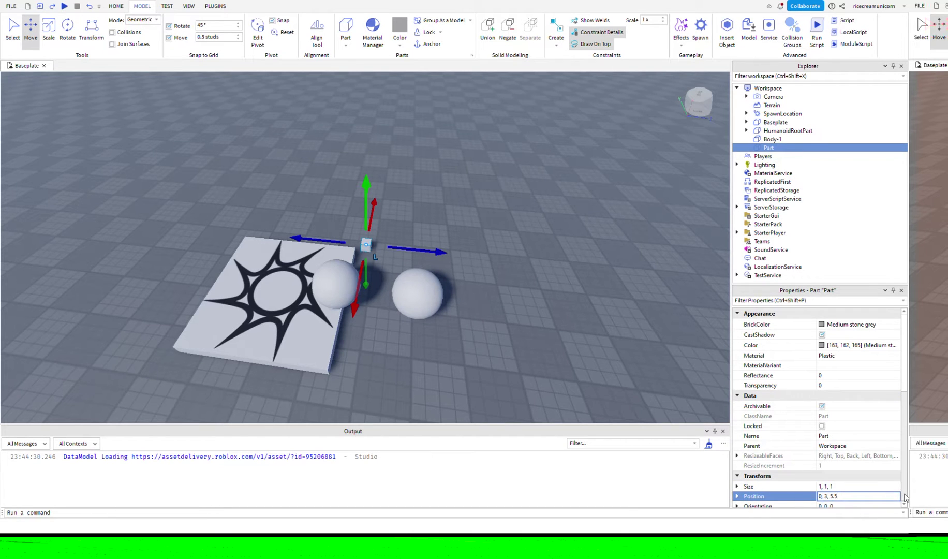
key(Return)
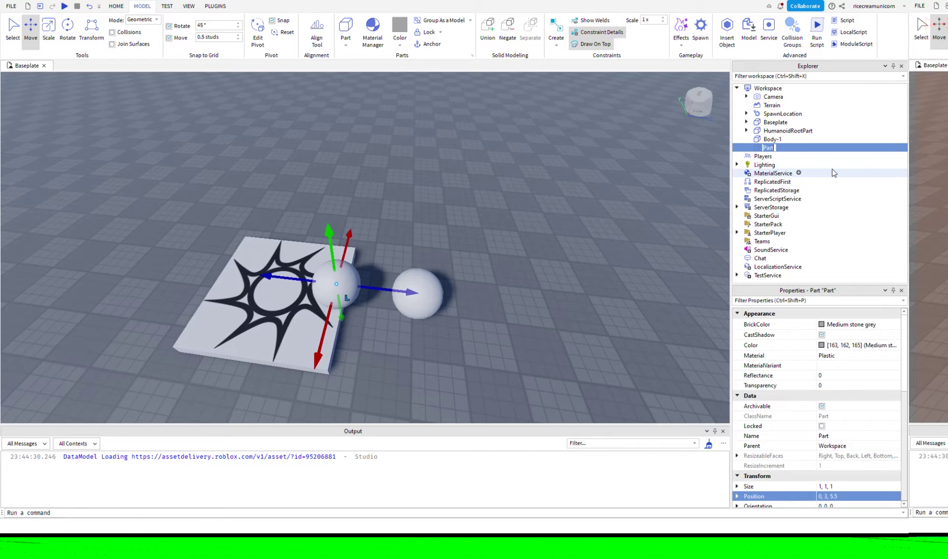
text(Head)
key(Return)
Duplicate the Head block and rename one of the two as Torso.
key(ctrl+d)
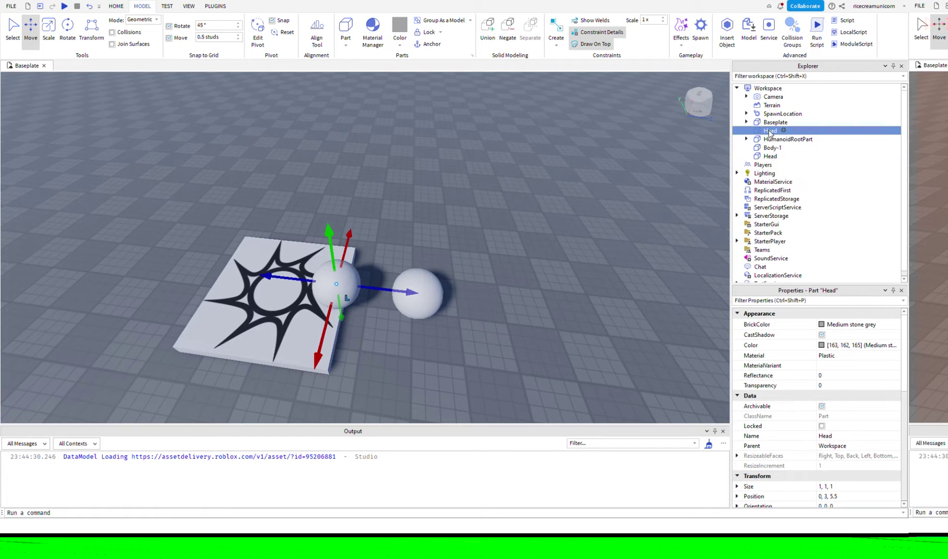
key(F2)
text(Torso)
key(Return)
Place a duplicate of Torso inside the Torso part and name it Left Hip.
key(ctrl+d)
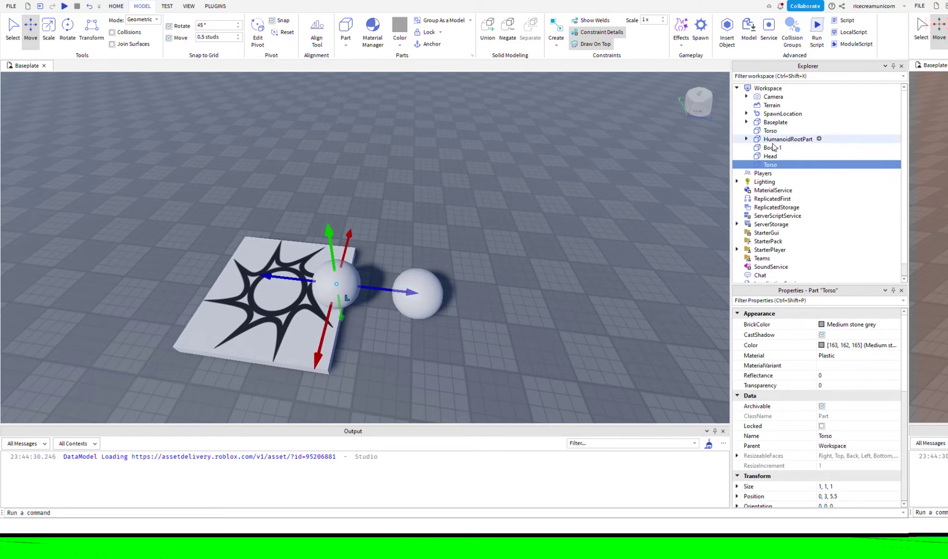
drag(768, 167, 777, 134)
click(779, 144)
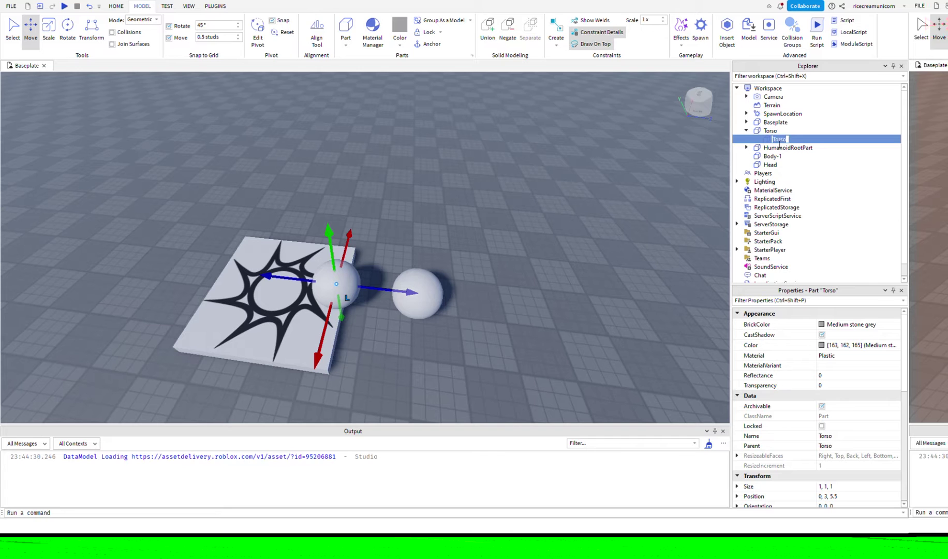
text(Left Hip)
key(Return)
Duplicate the Left Hip part inside Torso twice, naming the copies Left Shoulder and Neck.
key(ctrl+d)
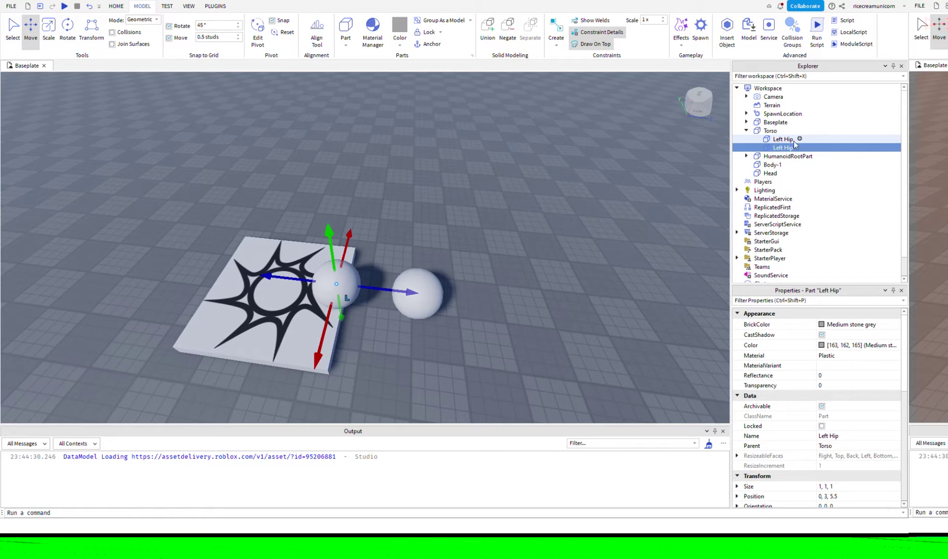
text(Left Shoul)
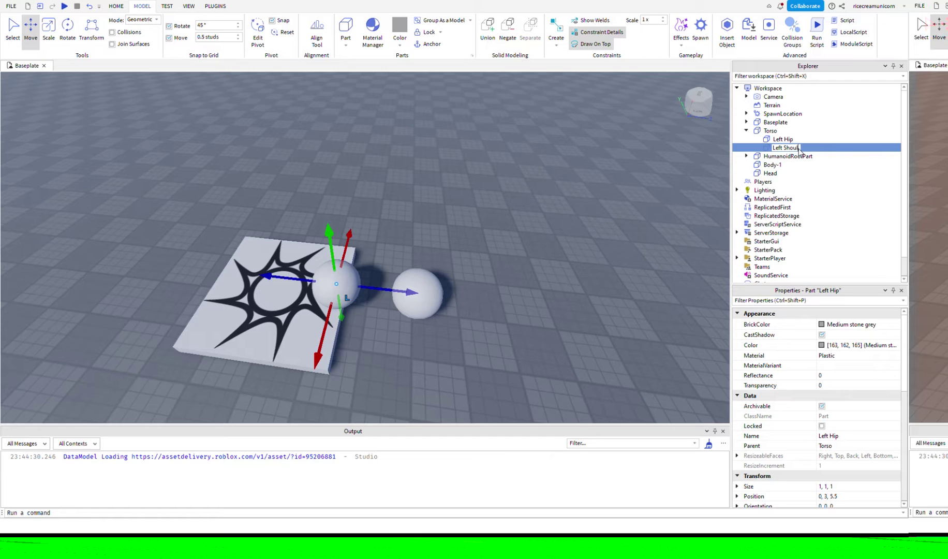
text(der)
key(Return)
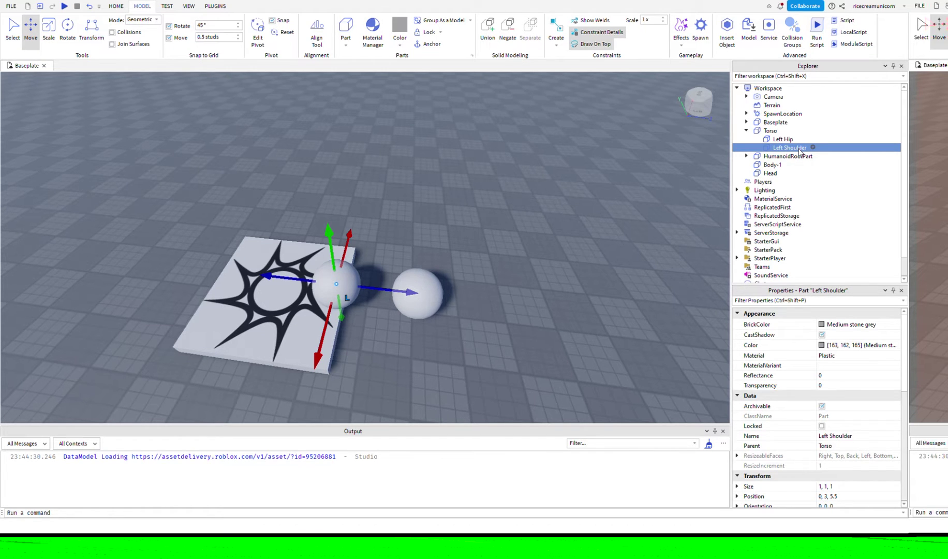
key(ctrl+d)
text(Neck)
key(Return)
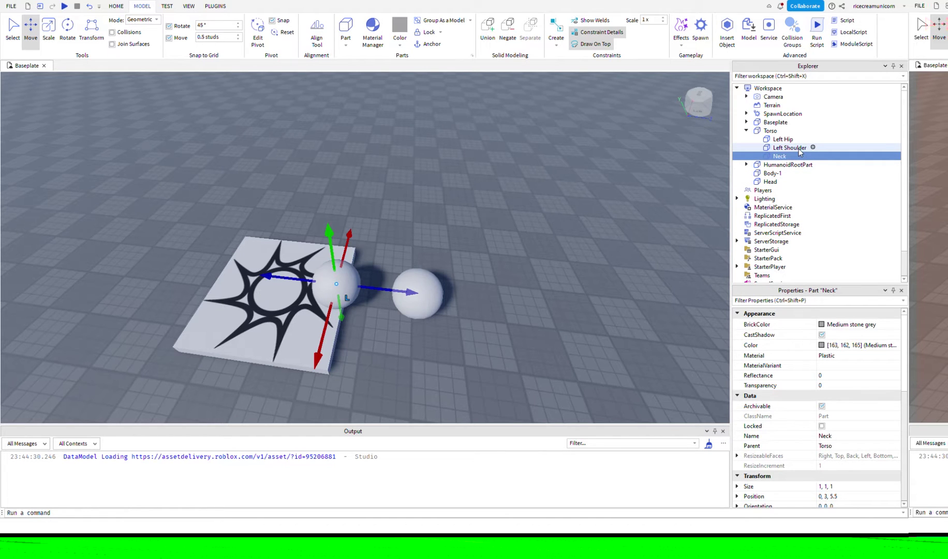
Add two more duplicates of the Neck part inside Torso, named Right Hip and Right Shoulder.
key(ctrl+d)
text(Right)
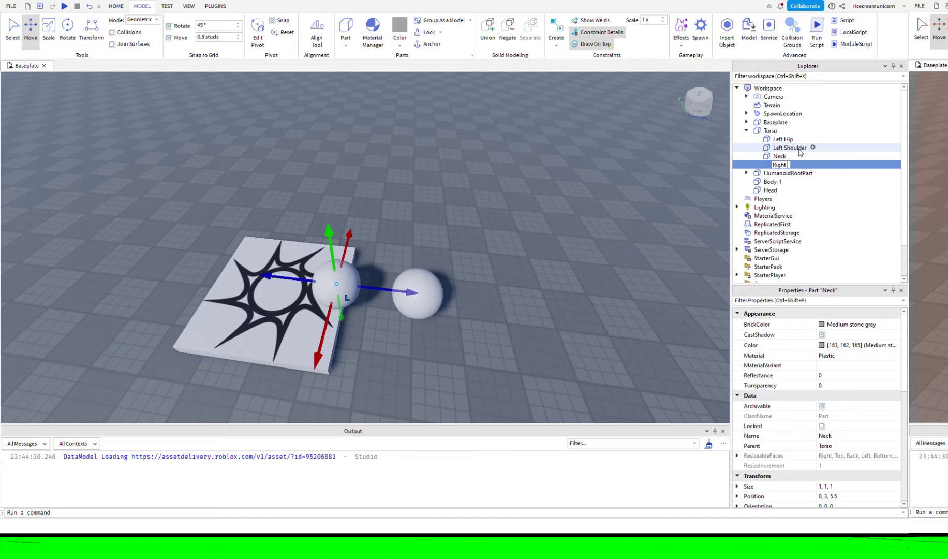
text( Hip)
key(Return)
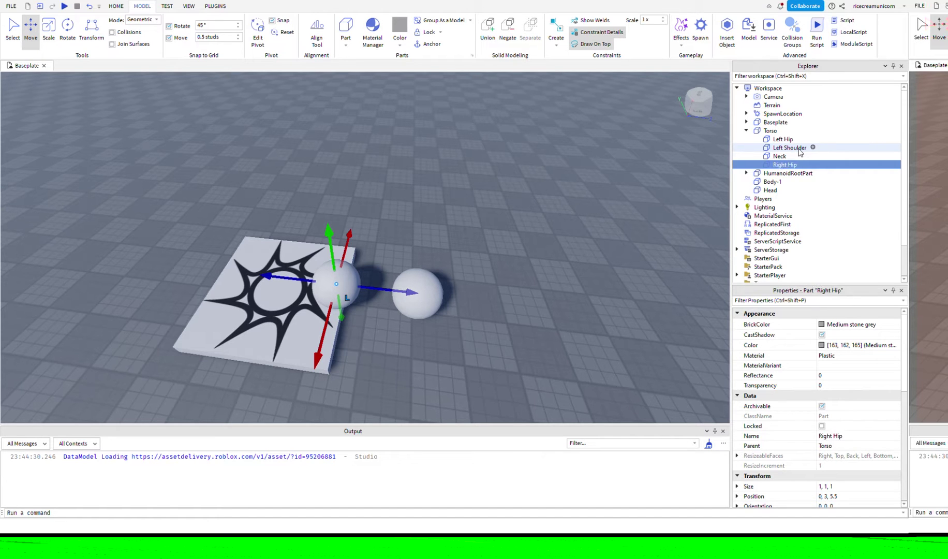
key(ctrl+d)
text(Right Should)
key(Return)
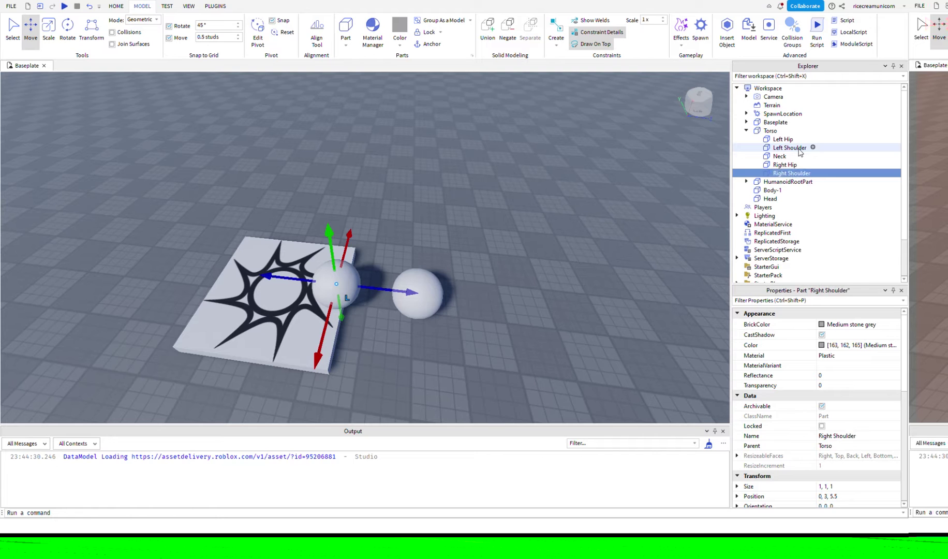
Group Torso, HumanoidRootPart, Body-1 and Head into one model named StarterCharacter.
click(746, 131)
click(765, 132)
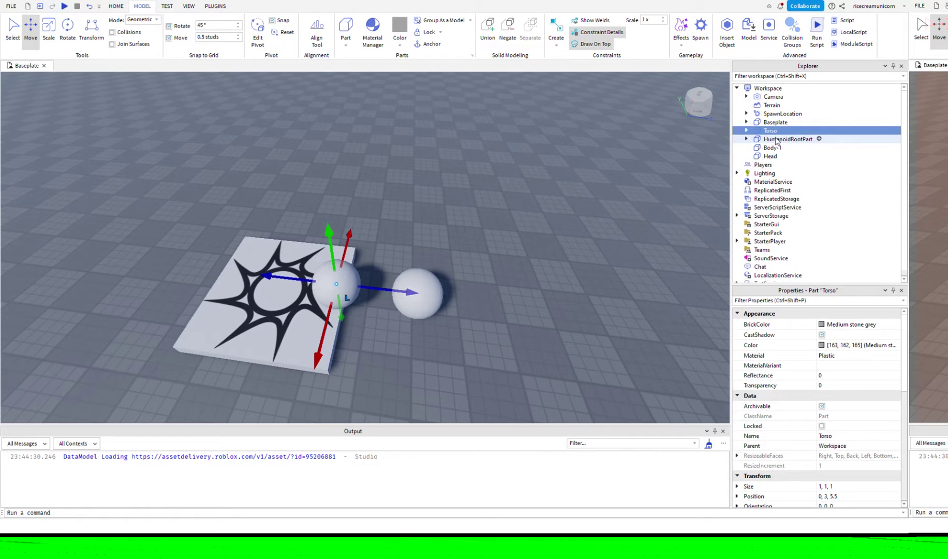
ctrl+click(776, 140)
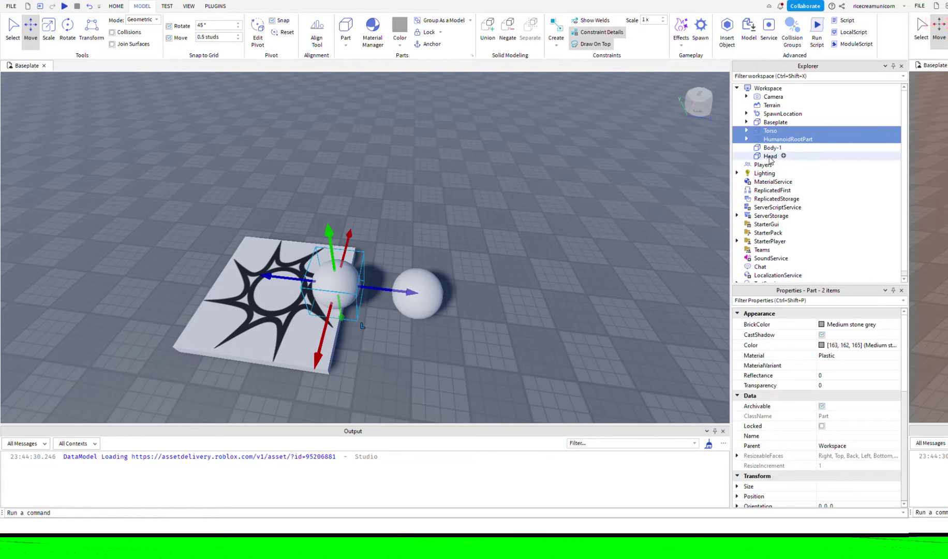
ctrl+click(770, 157)
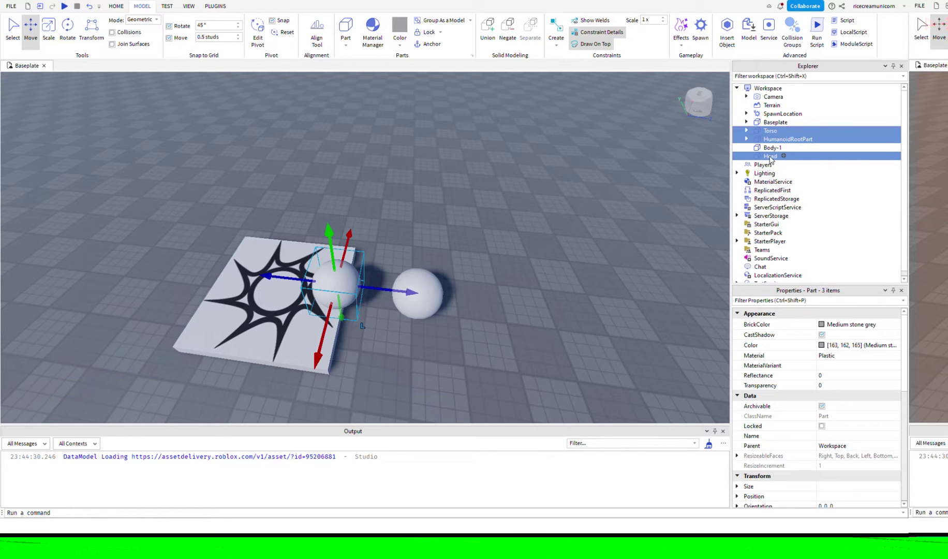
ctrl+click(772, 148)
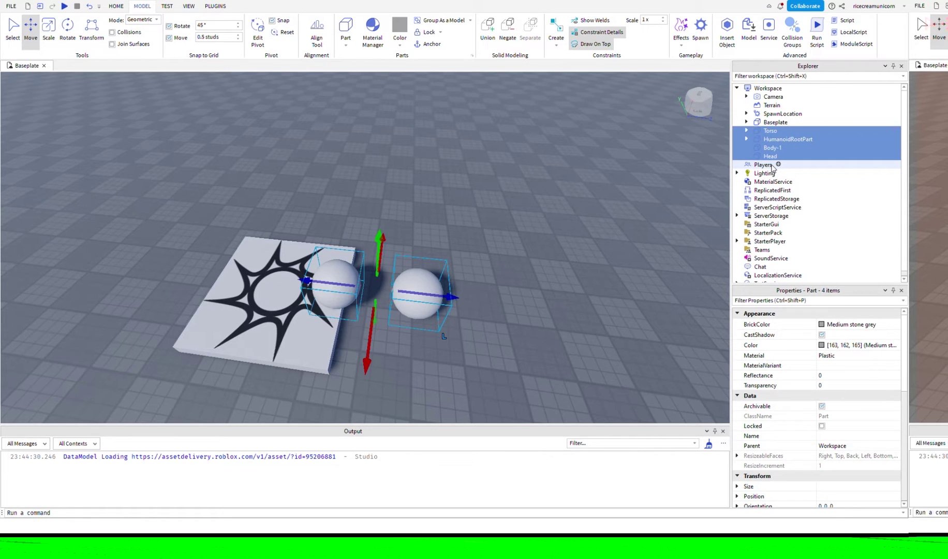
key(ctrl+g)
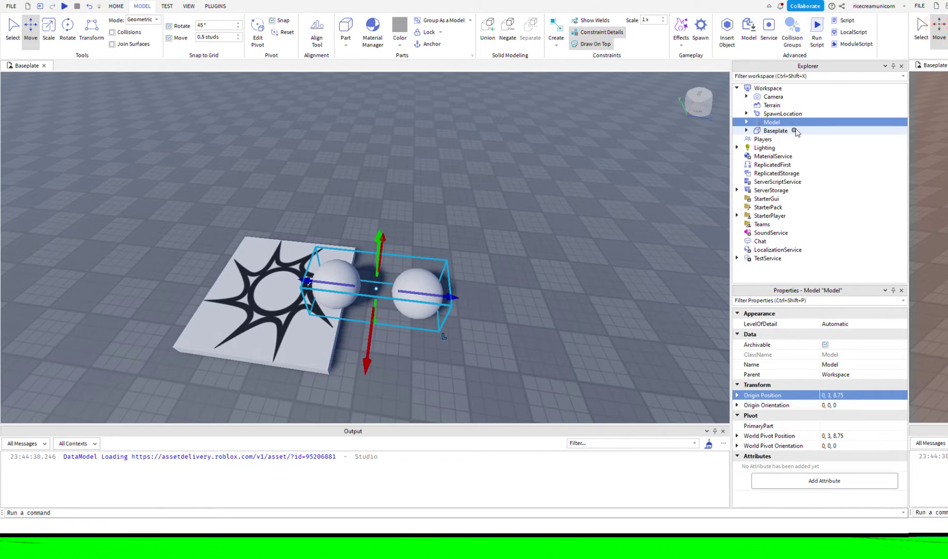
text(StarterCharacter)
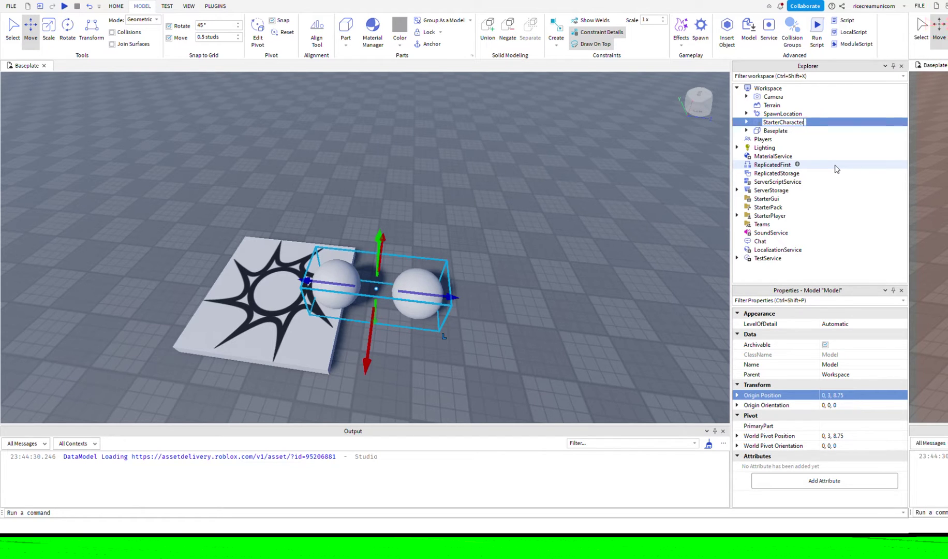
key(Return)
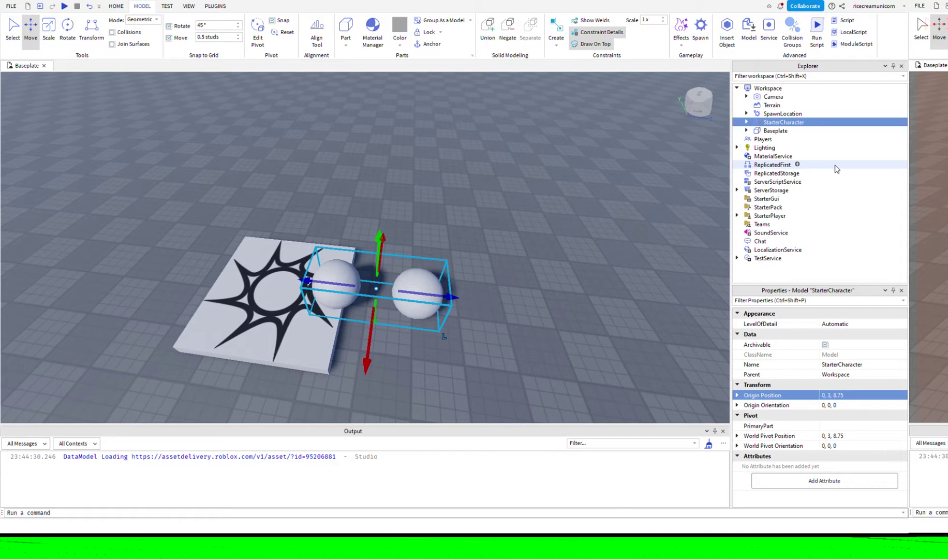
Set StarterCharacter's PrimaryPart to HumanoidRootPart and insert a Humanoid into the model.
click(746, 122)
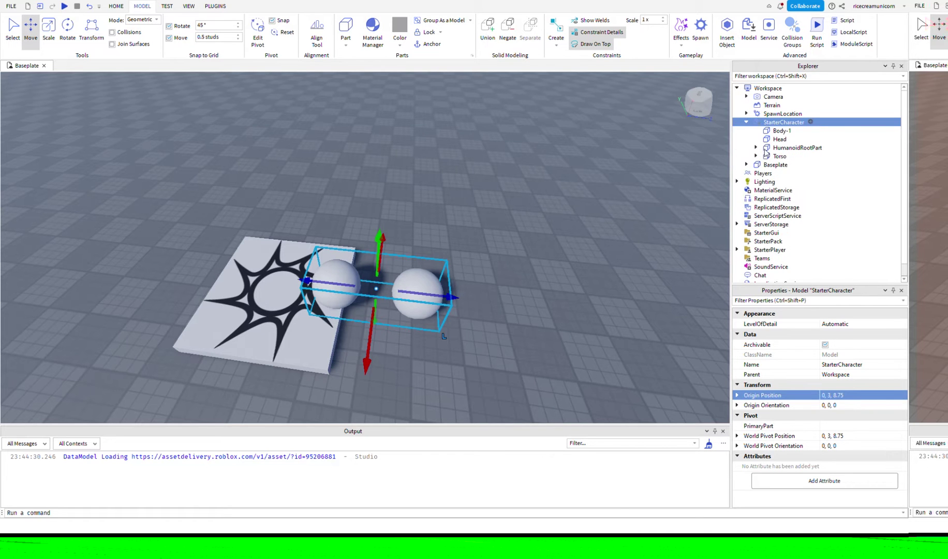
click(863, 425)
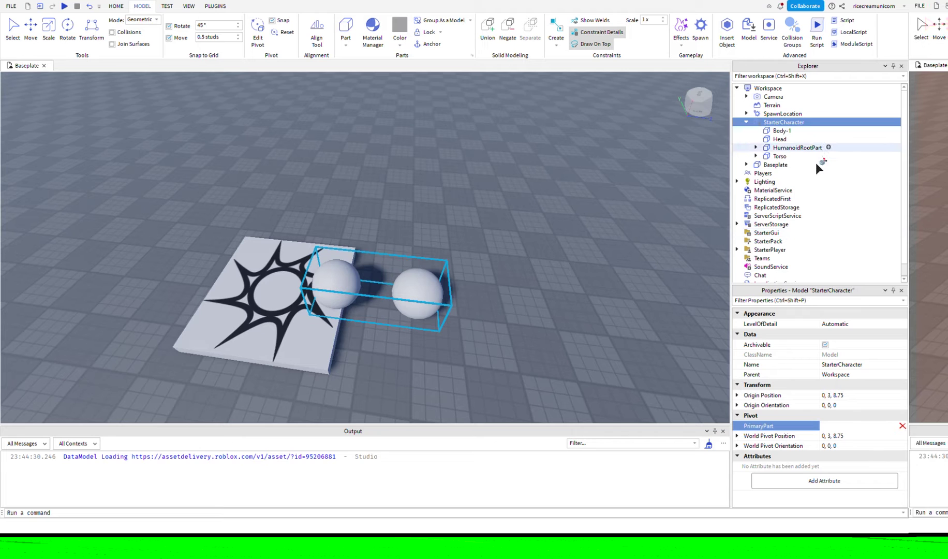
click(805, 148)
click(811, 122)
click(779, 166)
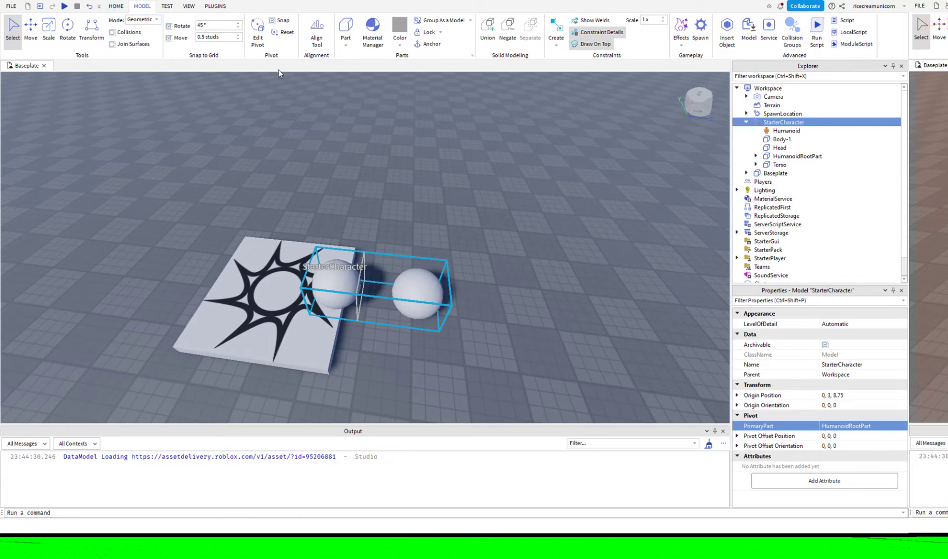
Open StarterCharacter in the RigEdit Lite plugin and create a joint from Torso to Head.
click(216, 6)
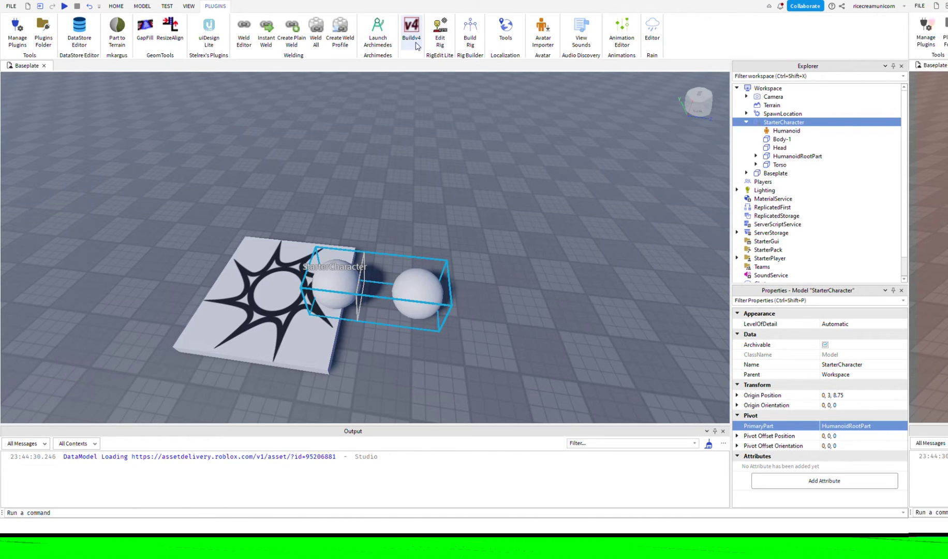
click(440, 32)
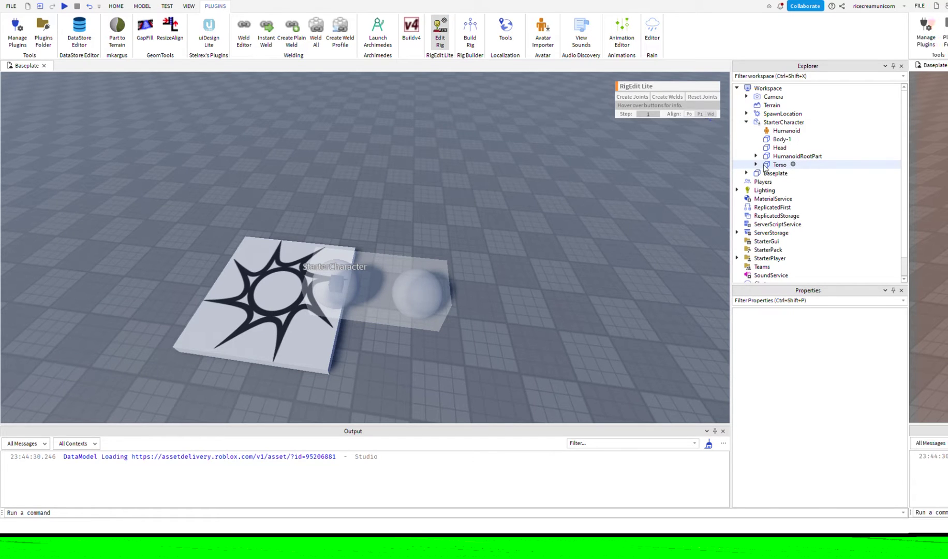
click(779, 165)
ctrl+click(784, 148)
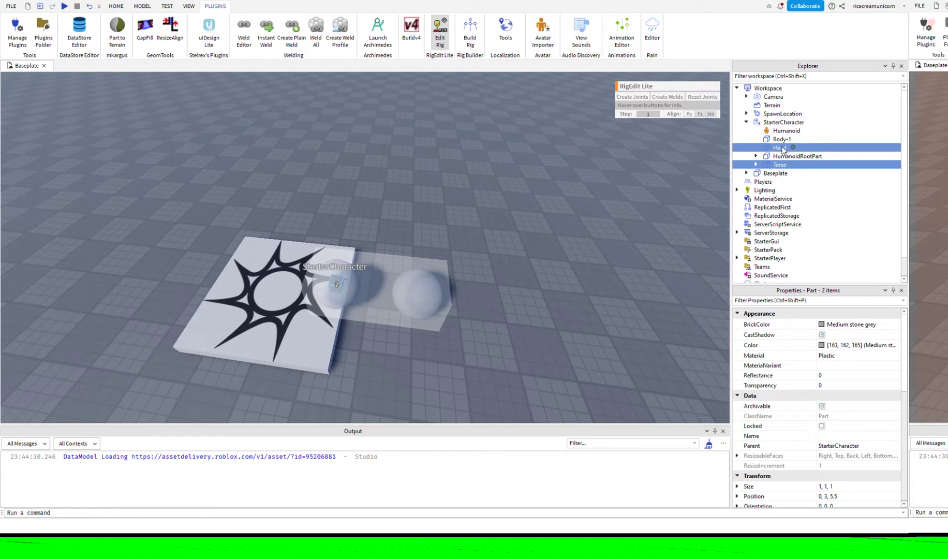
click(640, 97)
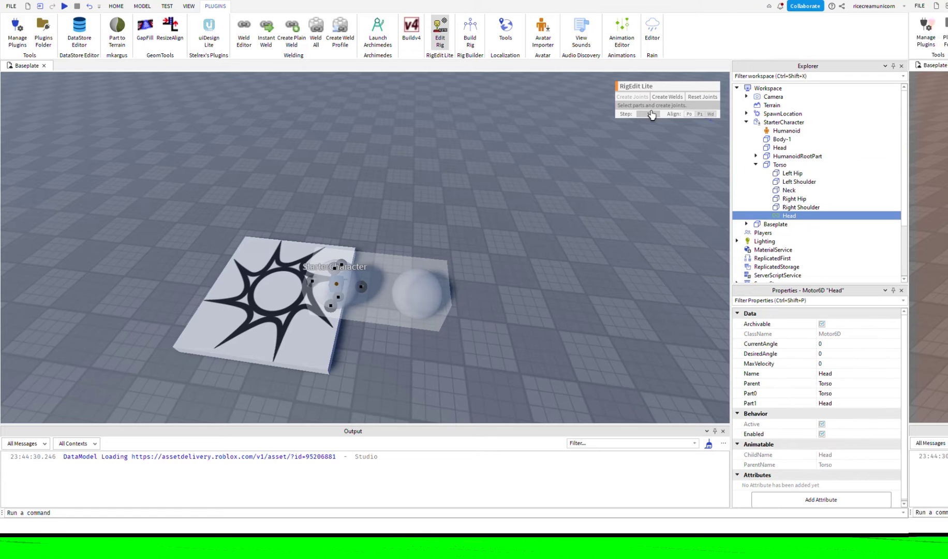
Create rig joints from Torso to HumanoidRootPart and from Torso to the Left Hip part.
click(779, 166)
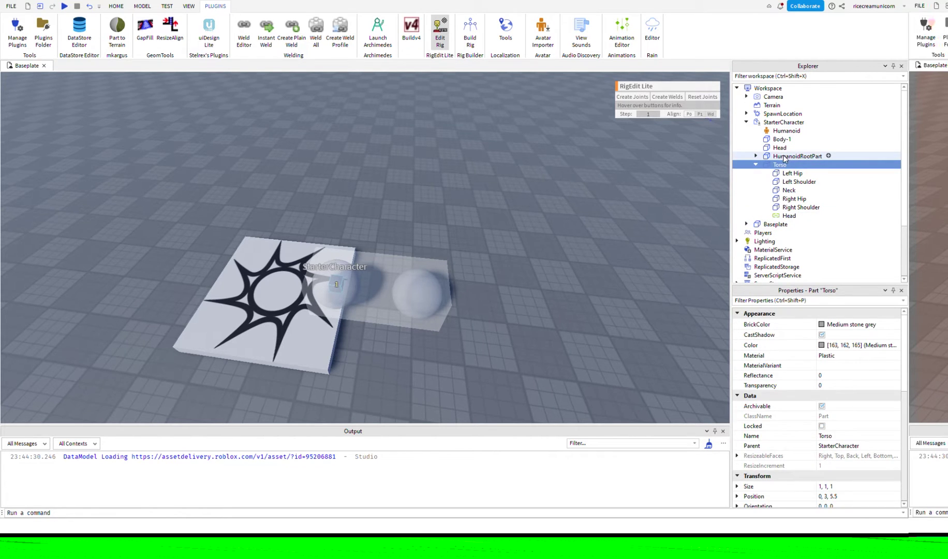
ctrl+click(784, 157)
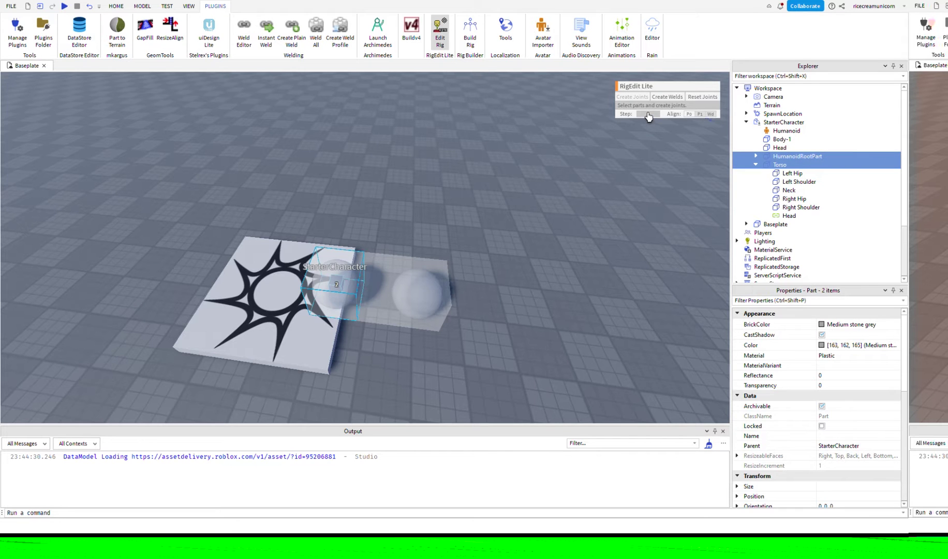
click(773, 165)
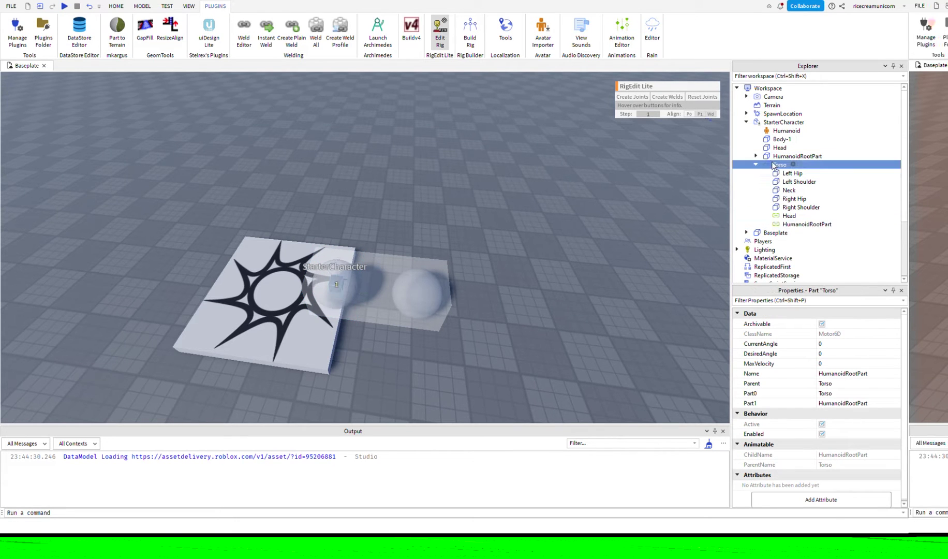
ctrl+click(790, 174)
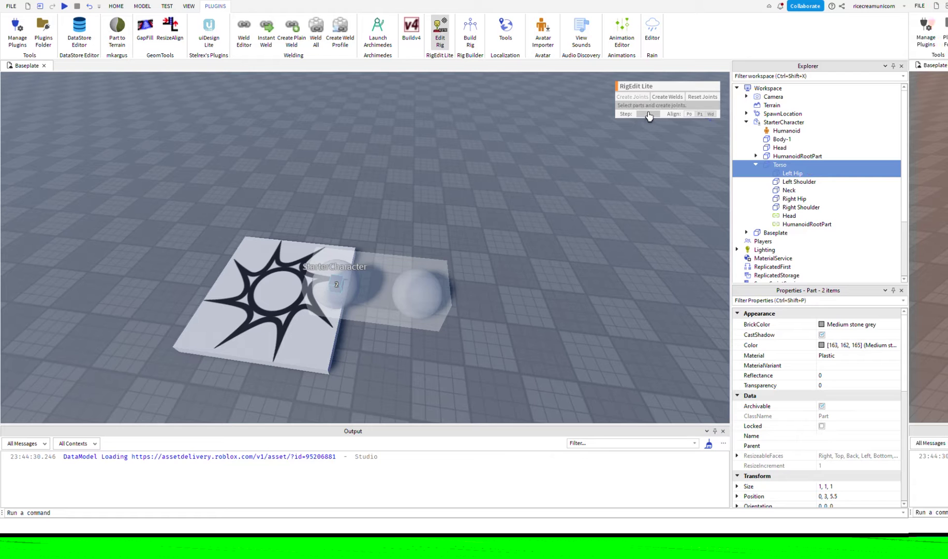
click(632, 97)
Create rig joints from Torso to the Left Shoulder part and from Torso to the Neck part.
click(777, 164)
ctrl+click(797, 182)
click(631, 97)
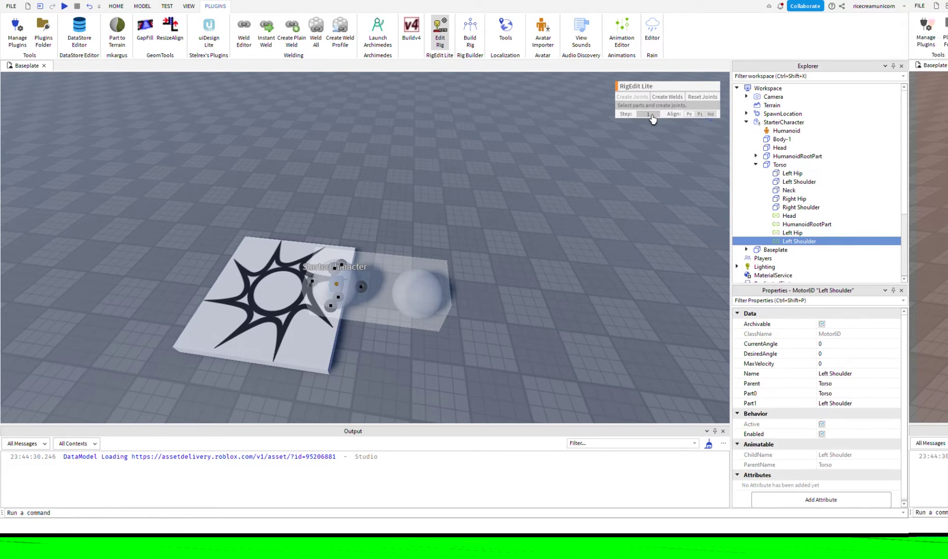
click(778, 165)
ctrl+click(789, 190)
click(632, 97)
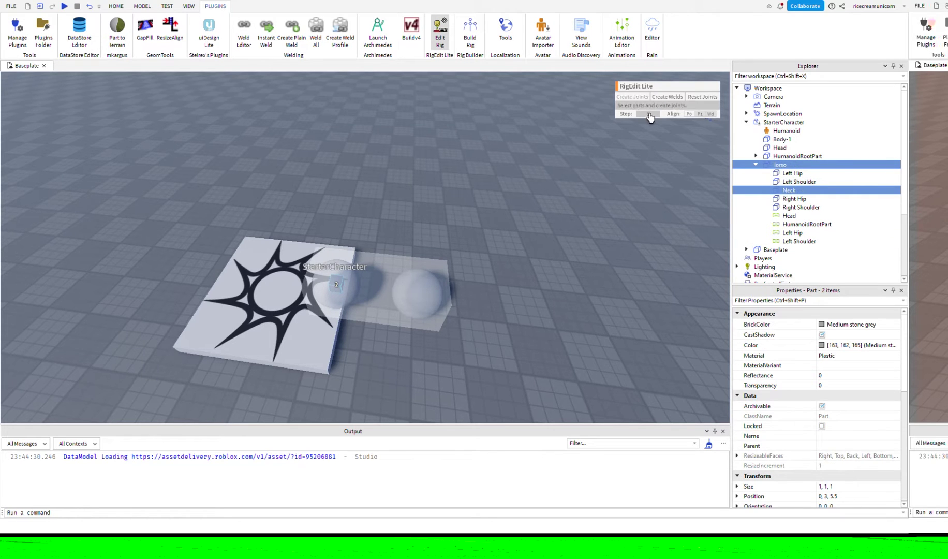
Create rig joints from Torso to the Right Hip and Right Shoulder parts, and exit rig editing.
click(777, 165)
ctrl+click(794, 200)
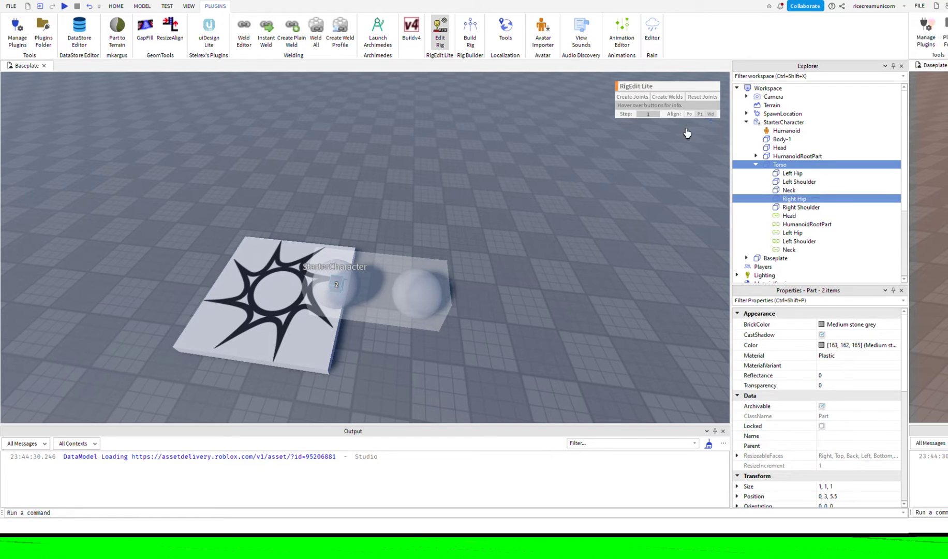
click(642, 98)
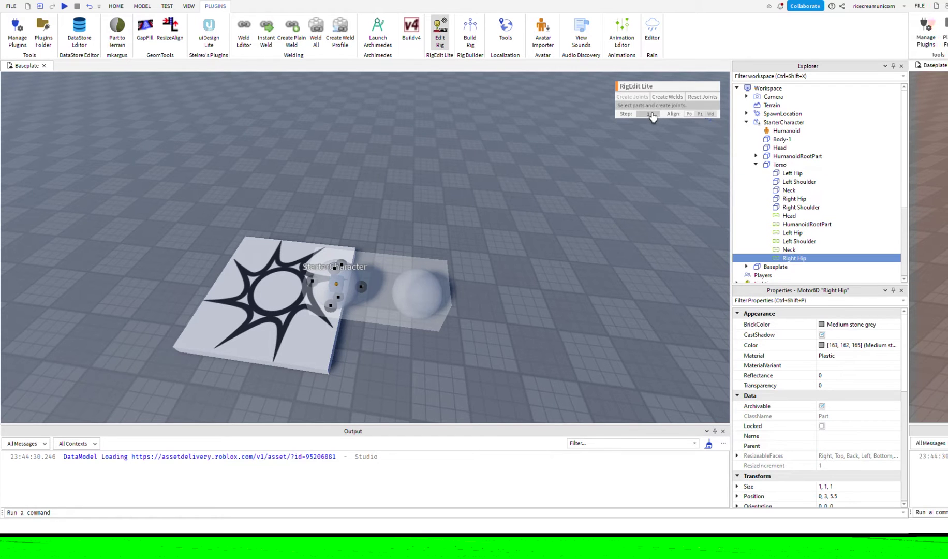
click(777, 165)
ctrl+click(802, 207)
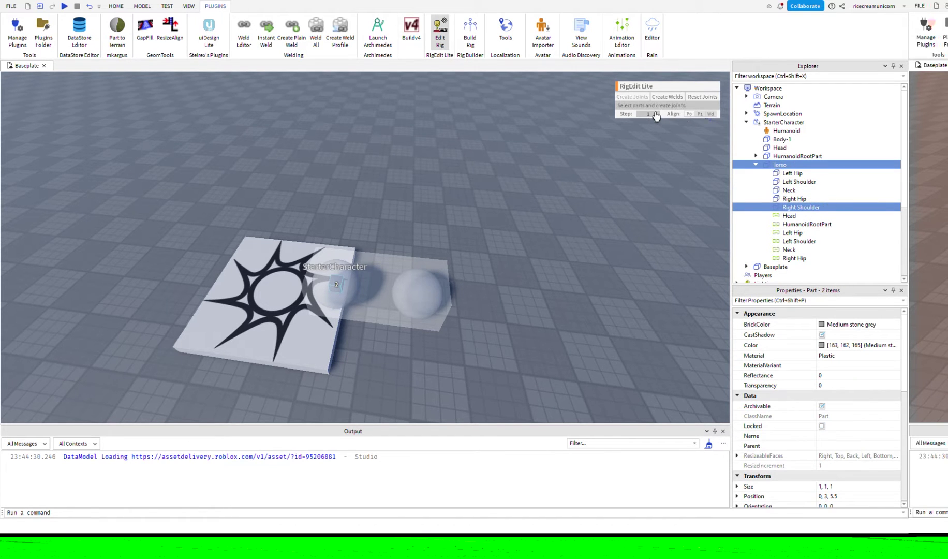
click(643, 98)
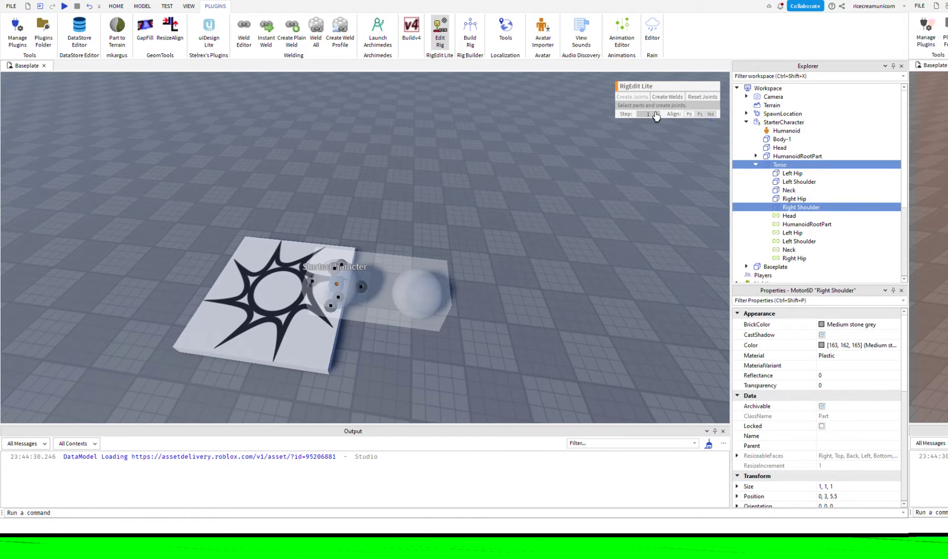
click(441, 37)
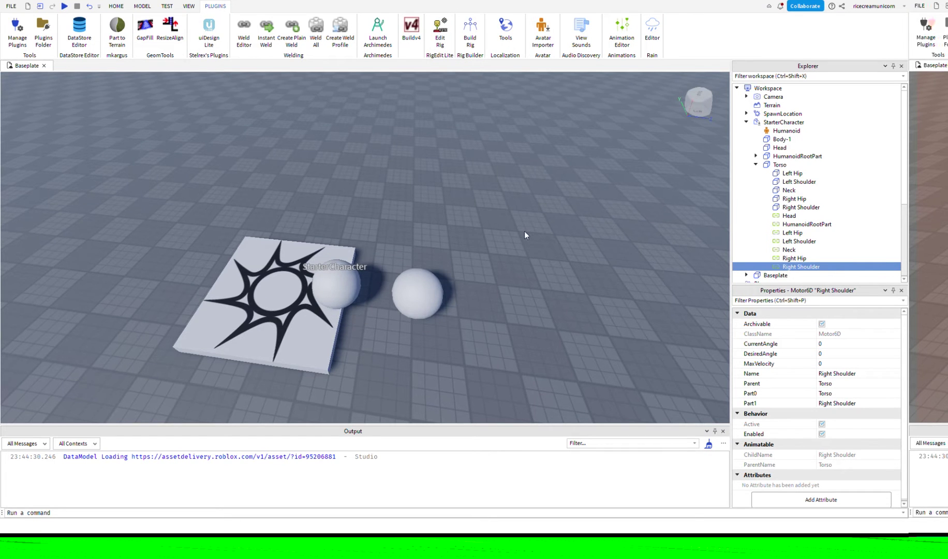
Create a BallSocketConstraint from the side of HumanoidRootPart facing Body-1 to the facing side of Body-1.
mouse_move(501, 236)
right_down()
mouse_move(512, 249)
mouse_move(500, 237)
right_up()
scroll(500, 237, up, 3)
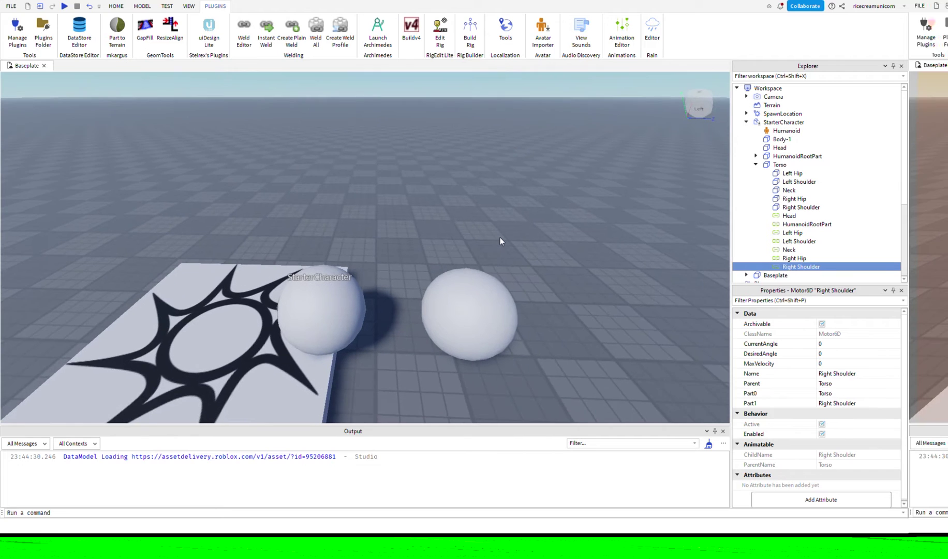
click(142, 7)
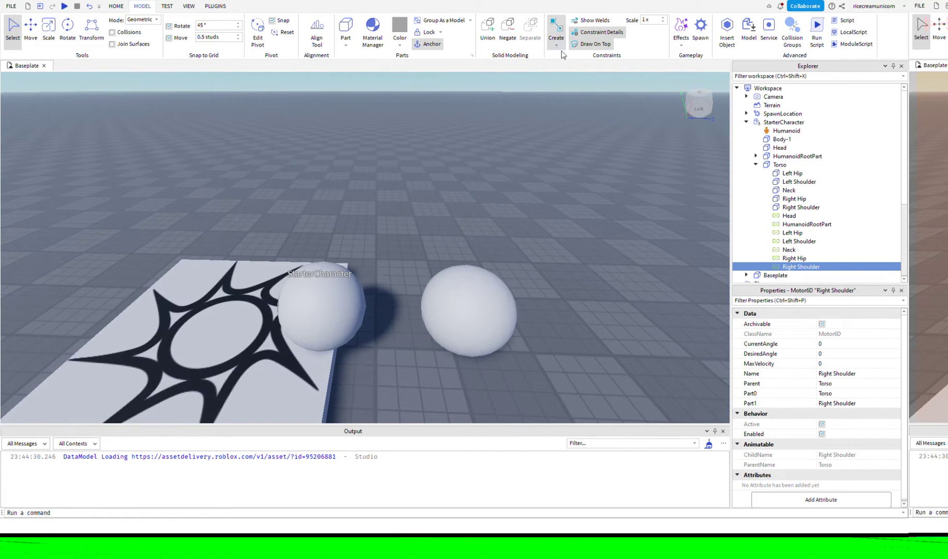
click(579, 64)
right_drag(458, 180, 454, 186)
scroll(454, 186, up, 3)
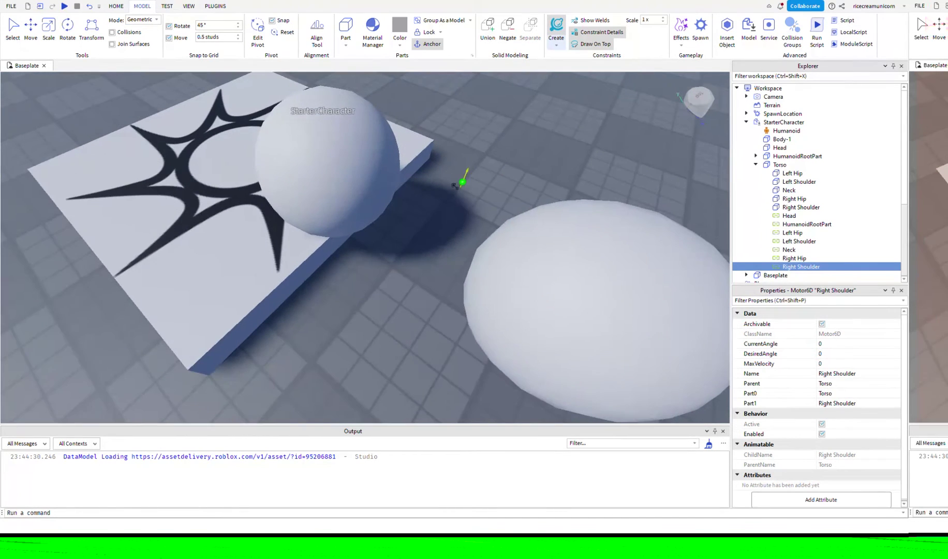
key(d)
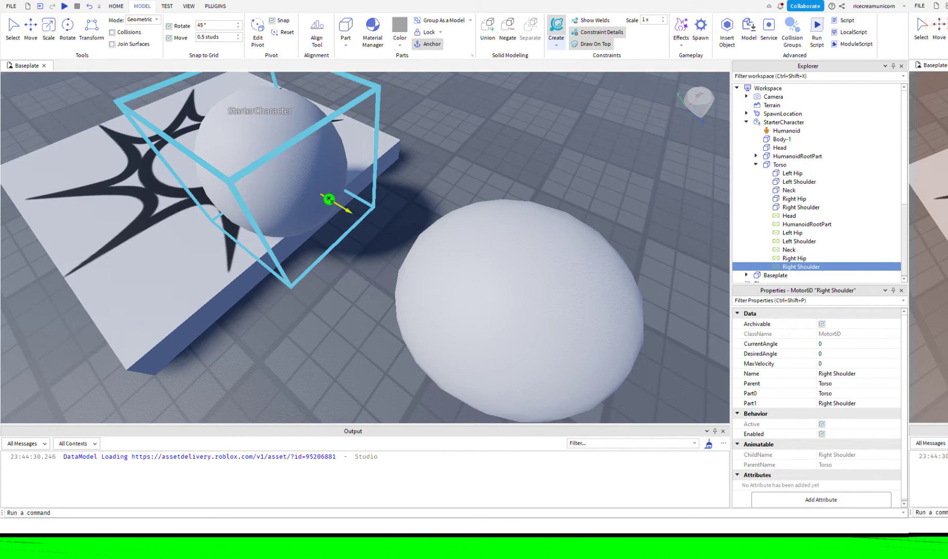
click(329, 199)
scroll(331, 202, up, 5)
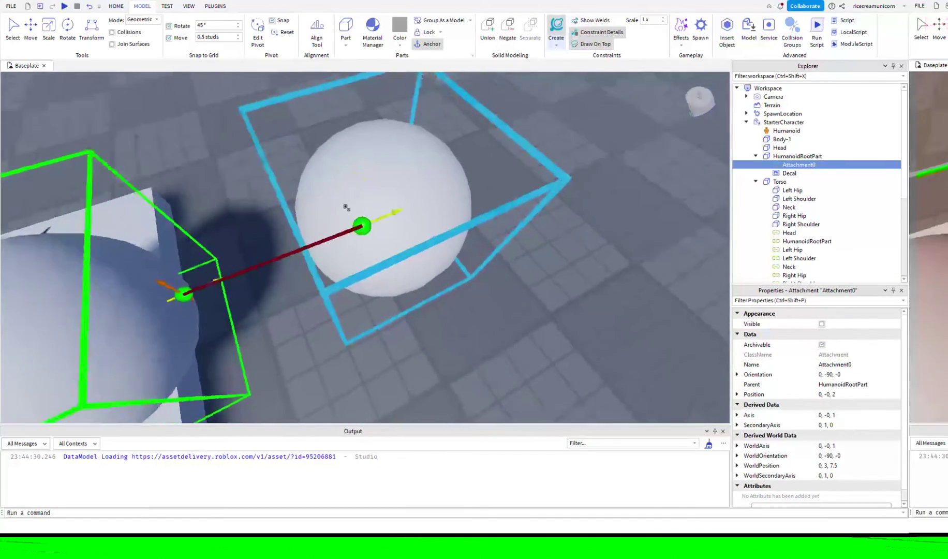
right_drag(346, 208, 345, 207)
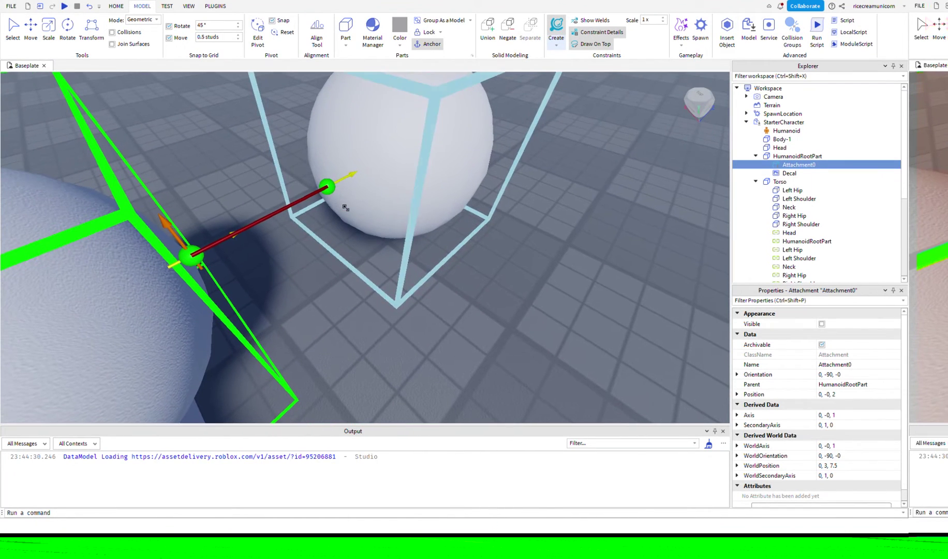
click(352, 179)
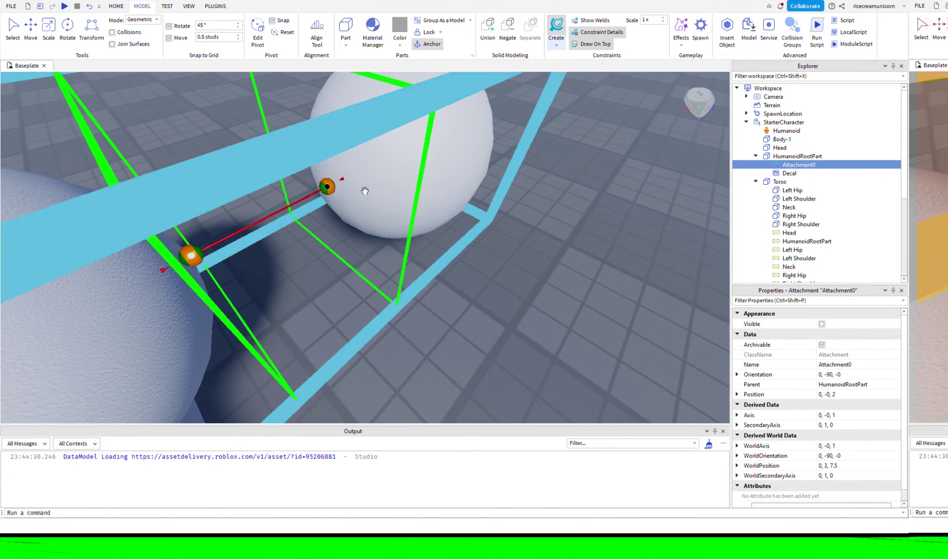
right_drag(347, 219, 347, 220)
scroll(348, 220, down, 4)
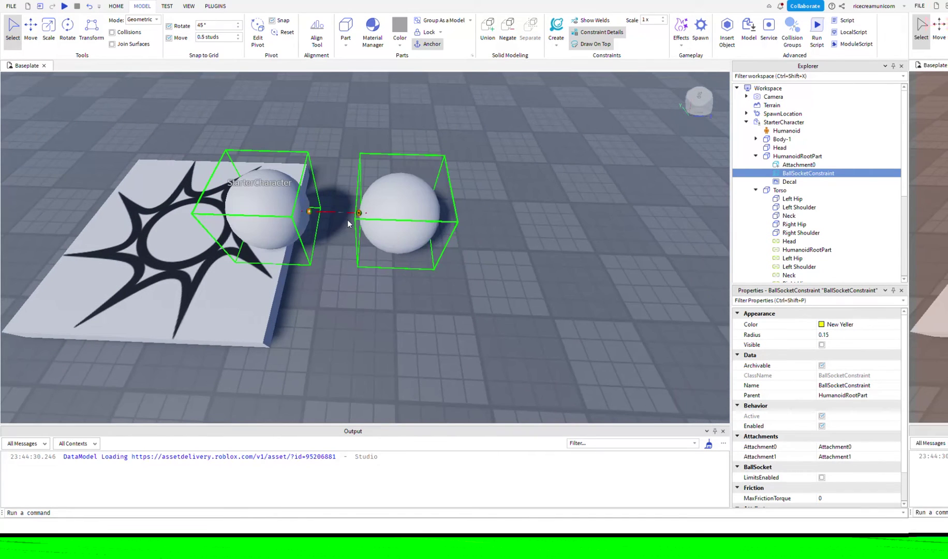
Move Body-1's Attachment1 to position 0, 0, -1.5, and move the Body-1 part closer to HumanoidRootPart, to 0, 3, 10.5.
click(756, 139)
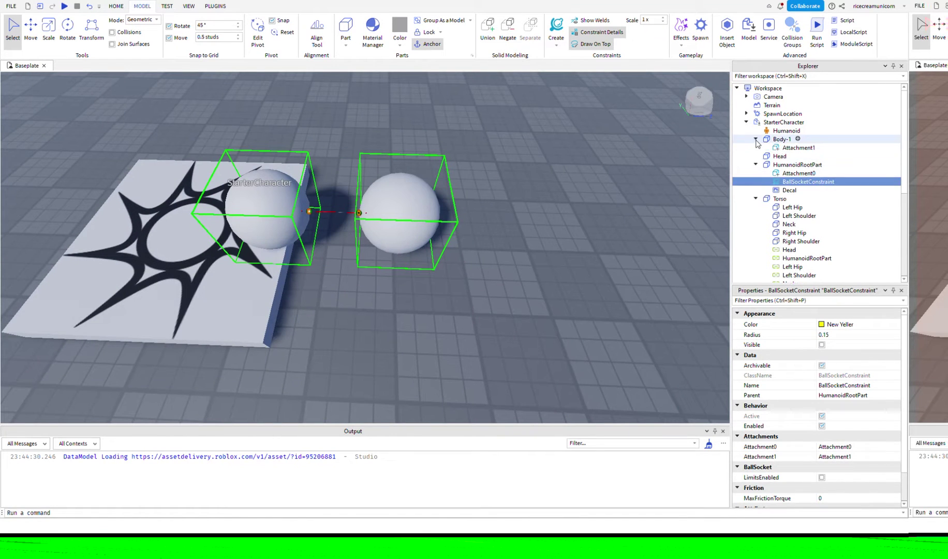
click(800, 148)
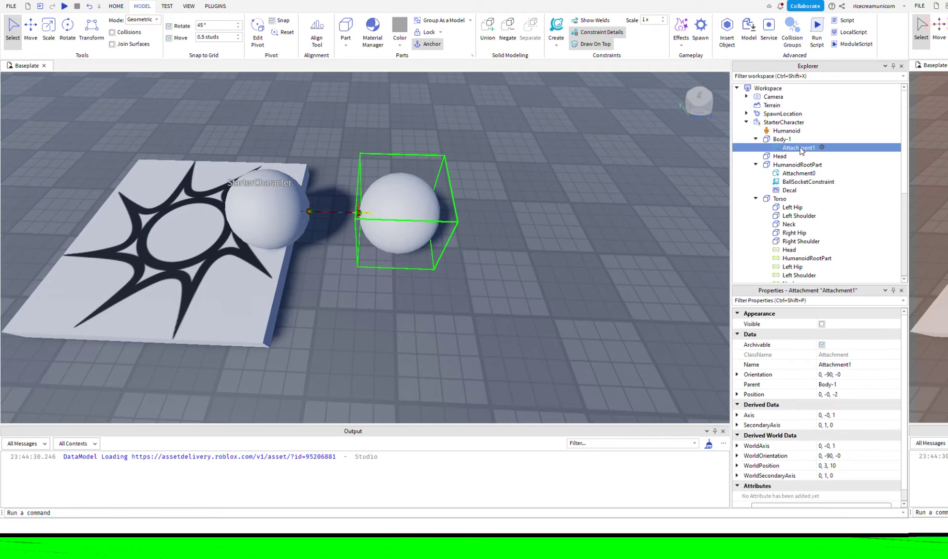
click(30, 28)
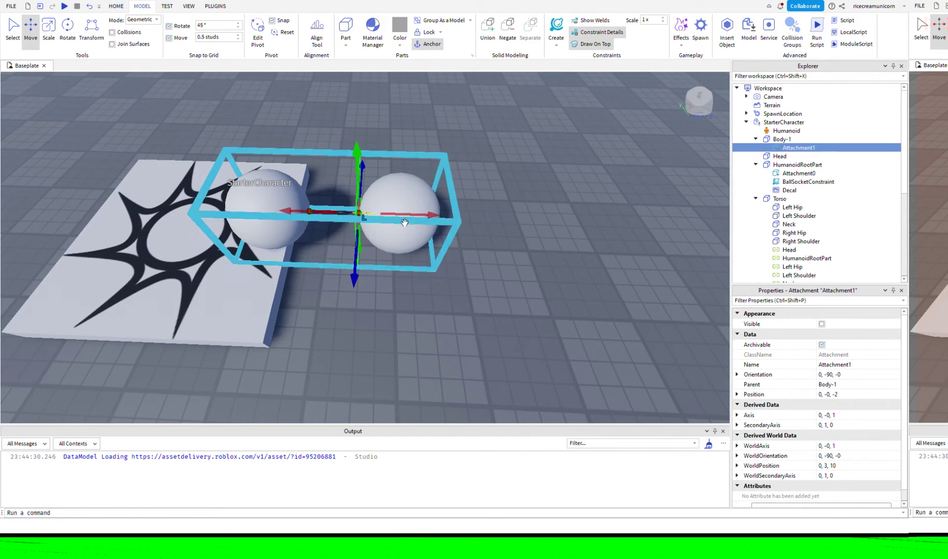
drag(414, 217, 420, 218)
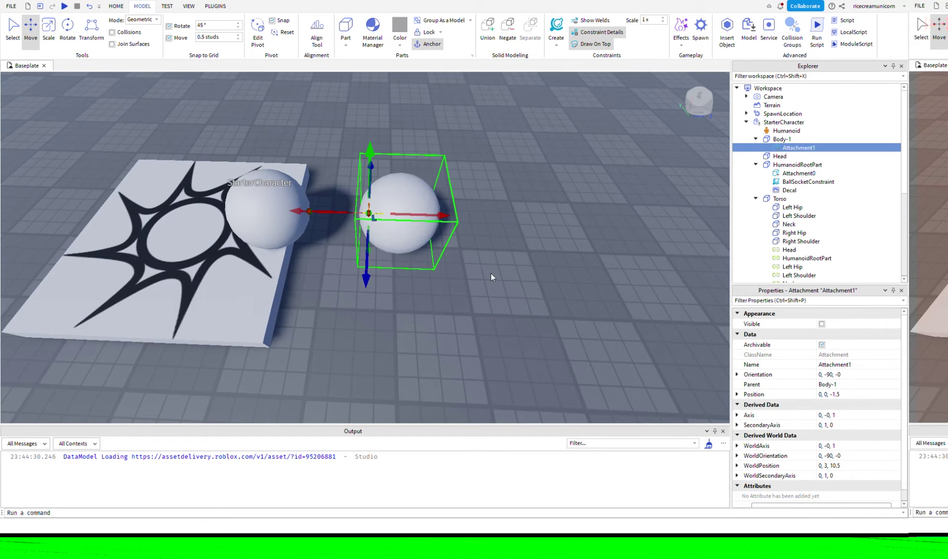
click(775, 139)
drag(471, 232, 424, 217)
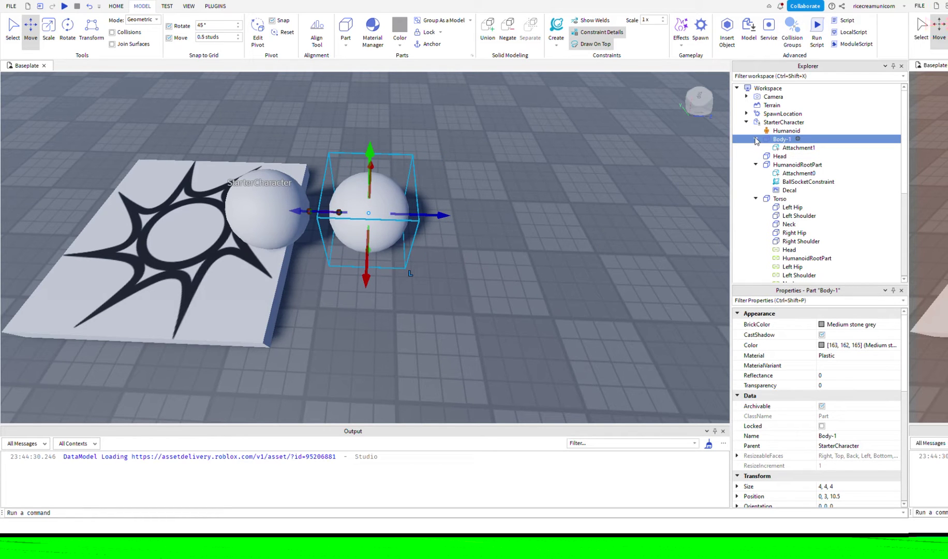
Collapse the character's parts in the hierarchy and move the StarterCharacter model from Workspace into StarterPlayer.
click(756, 139)
click(756, 155)
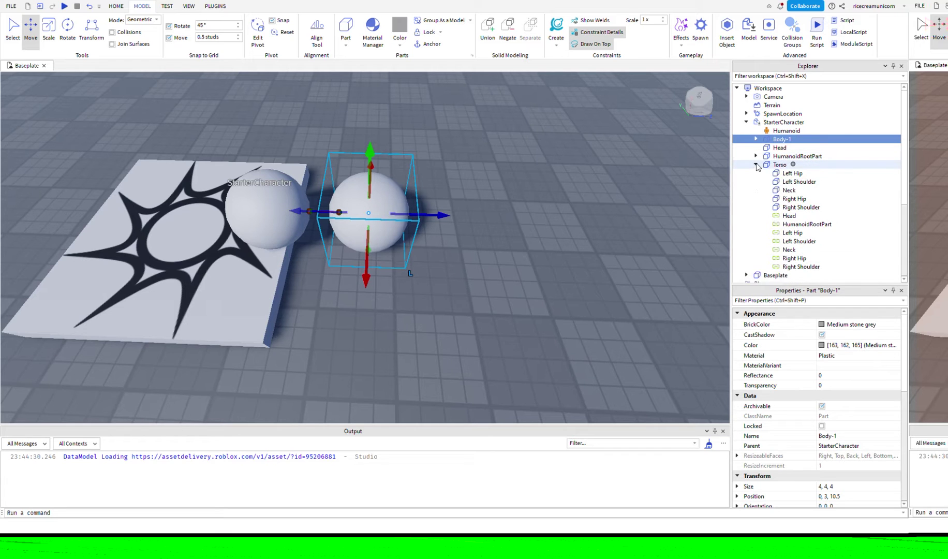
click(755, 164)
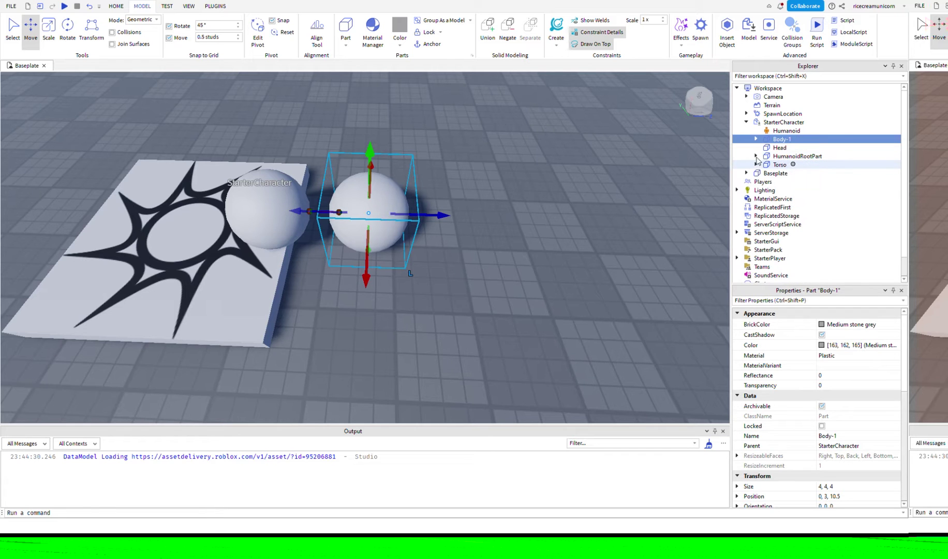
click(745, 123)
drag(766, 123, 761, 218)
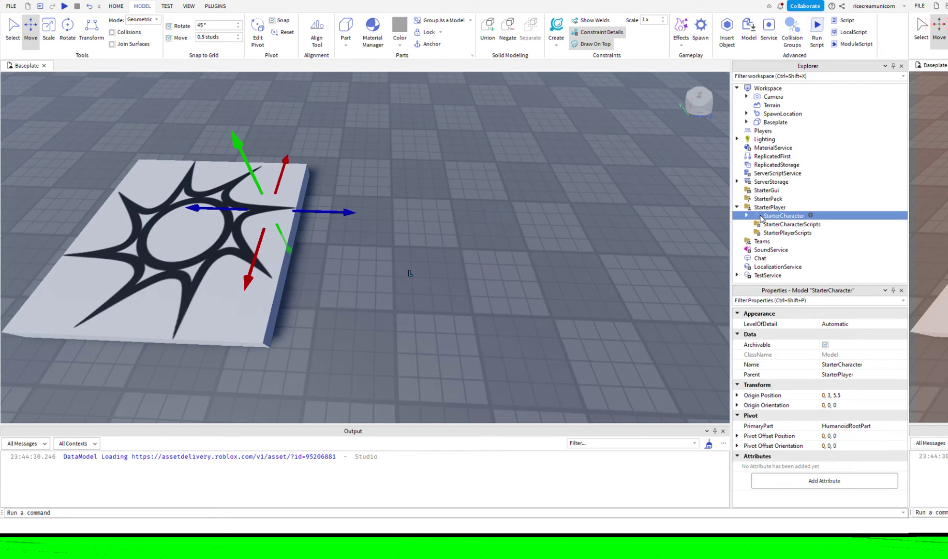
Add an IntValue named BodyN to ServerStorage and set its value to 1.
click(739, 184)
click(737, 182)
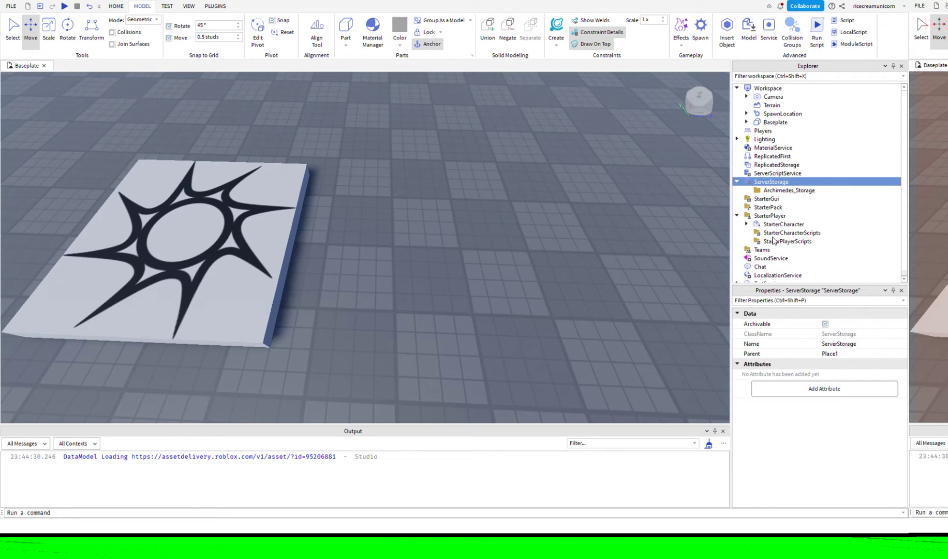
double_click(772, 200)
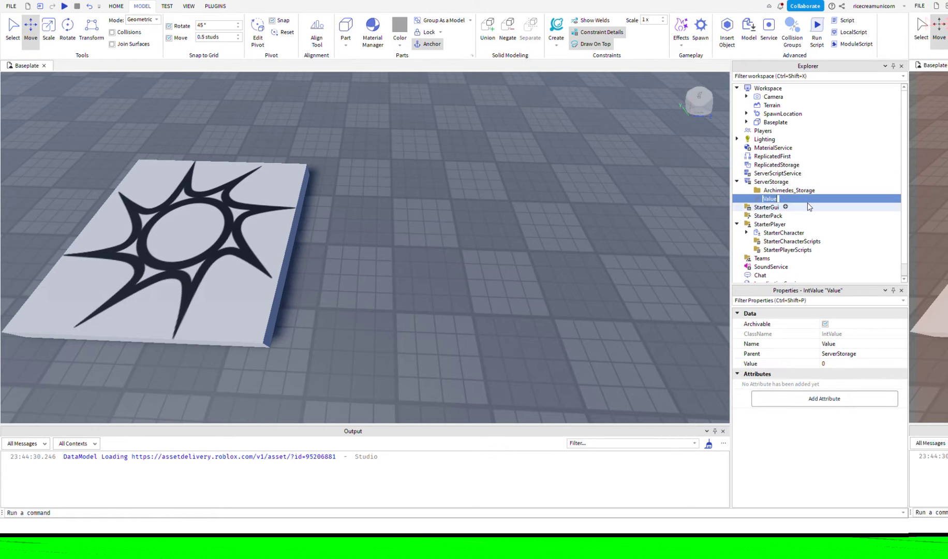
text(BodyN)
key(Return)
click(849, 364)
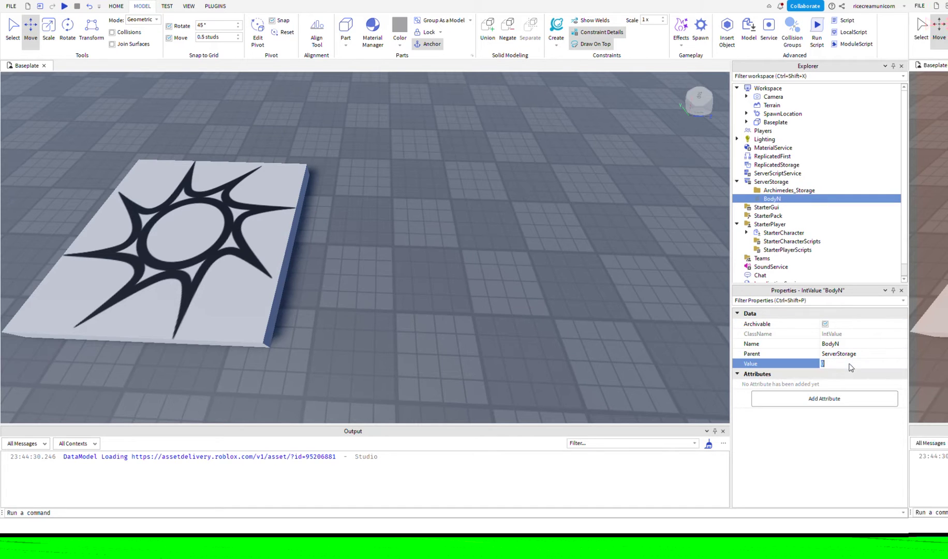
key(Return)
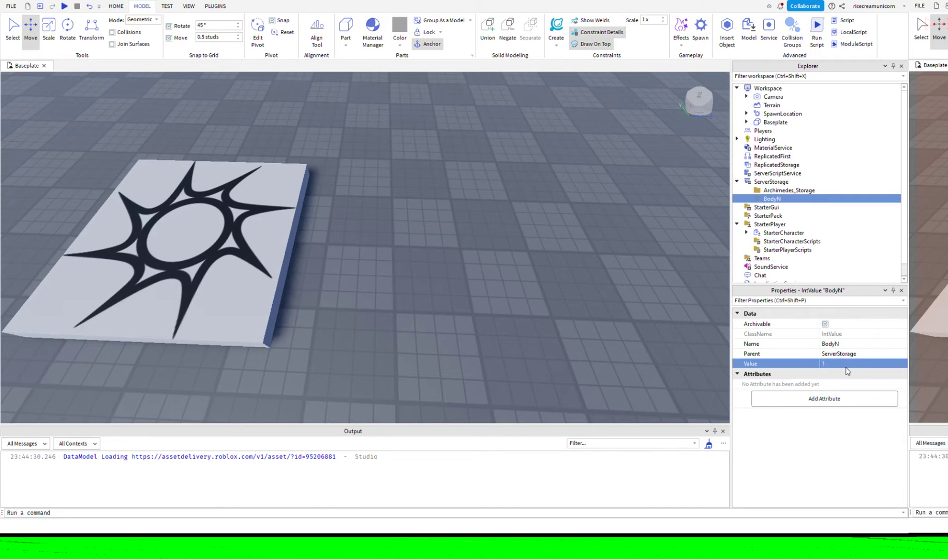
Copy the Body-1 part from StarterCharacter into ServerStorage.
click(746, 233)
click(780, 250)
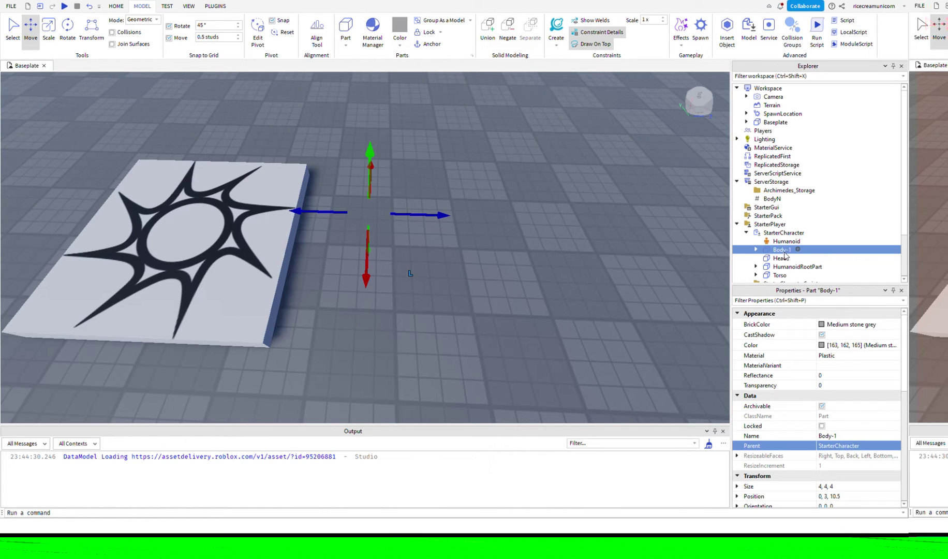
click(761, 184)
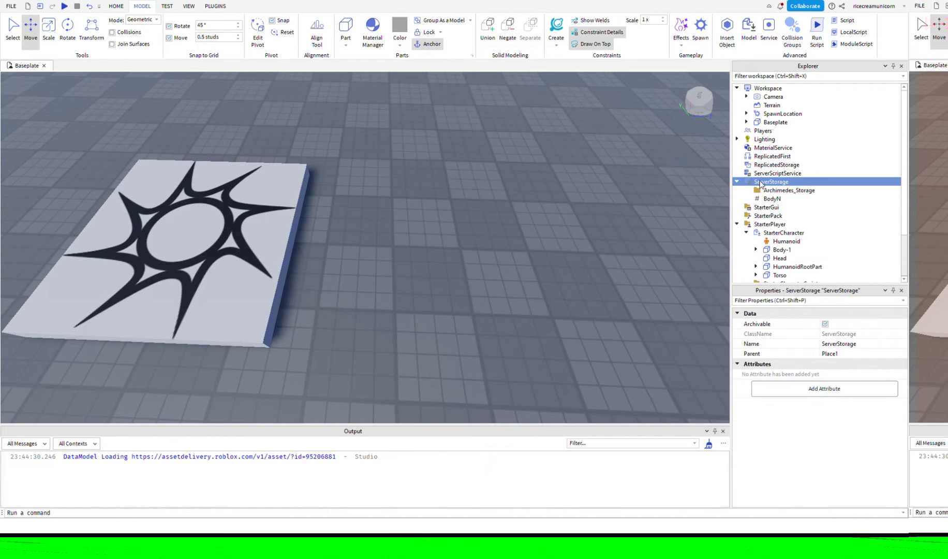
key(ctrl+shift+v)
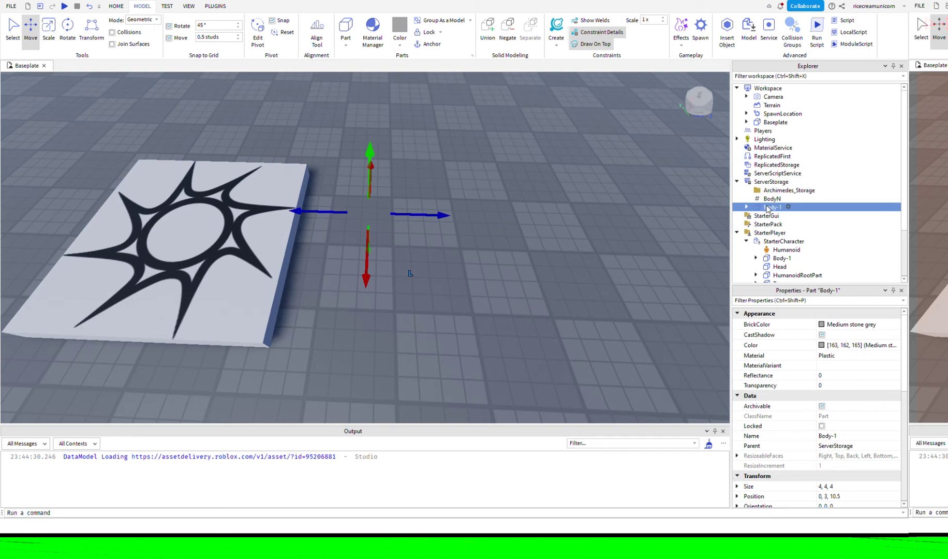
Rename the Body-1 copy in ServerStorage as Body and delete the attachment inside it.
key(Return)
click(746, 207)
click(771, 217)
key(Delete)
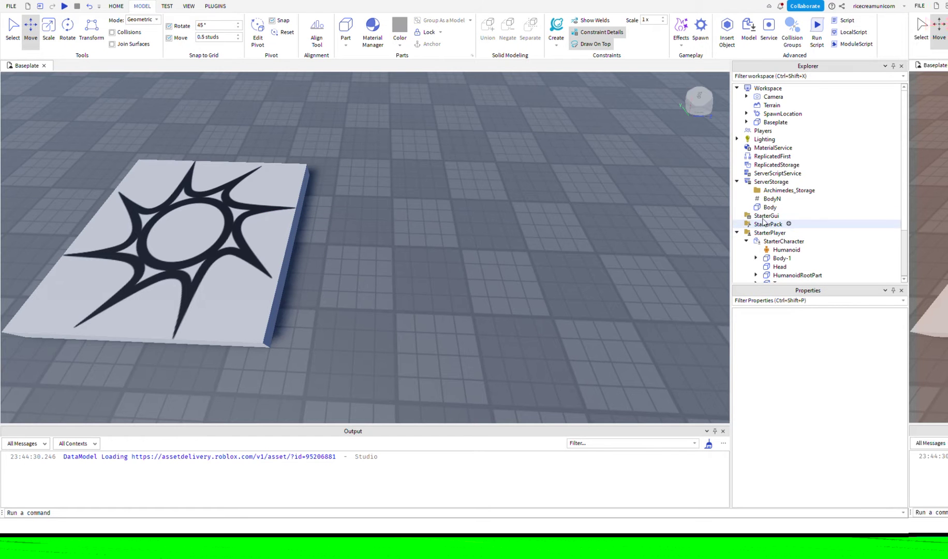
click(737, 182)
Insert a block part and move it away from the spawn location to position 20.5, 0.5, -38.
scroll(428, 209, down, 1)
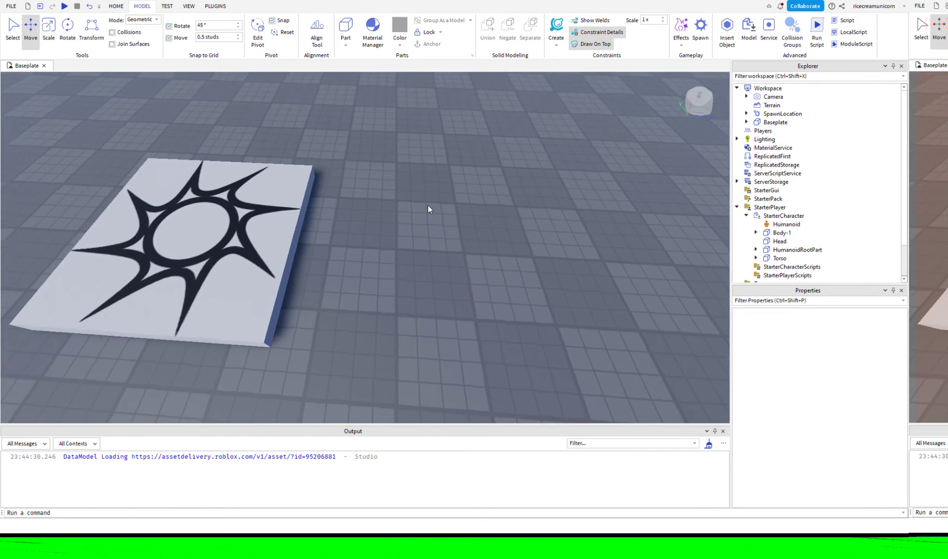
scroll(428, 209, down, 6)
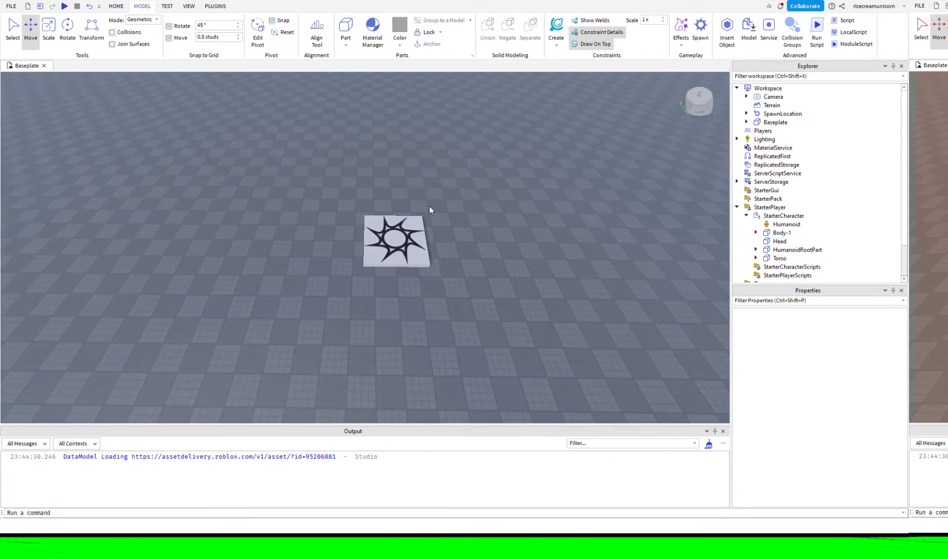
click(345, 26)
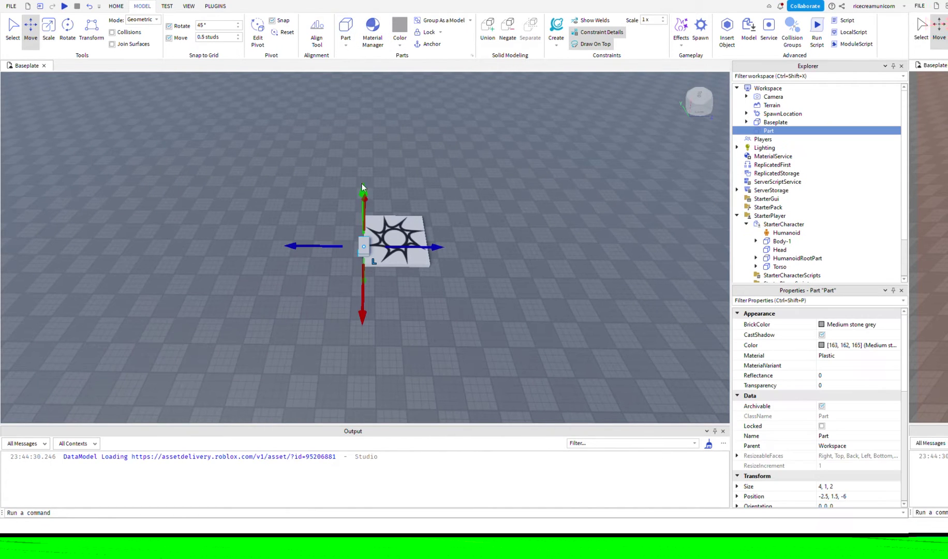
drag(356, 277, 300, 147)
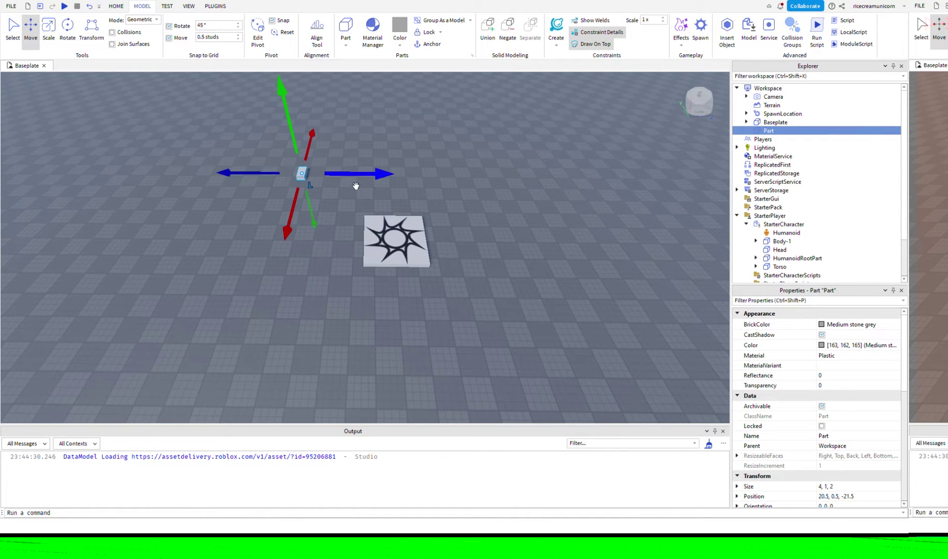
drag(353, 177, 290, 176)
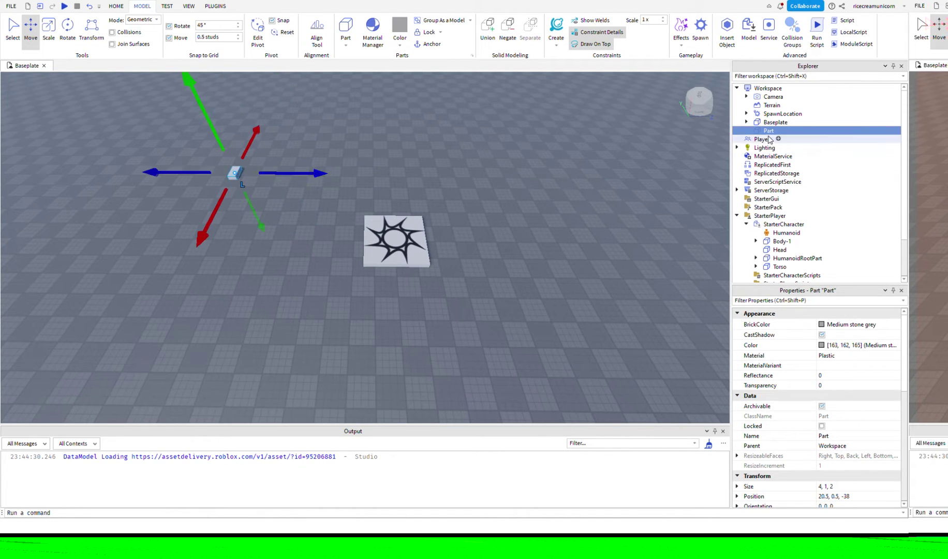
Rename the new part as Add, anchor it and turn off its CanCollide property.
text(Add)
key(Return)
scroll(838, 424, down, 5)
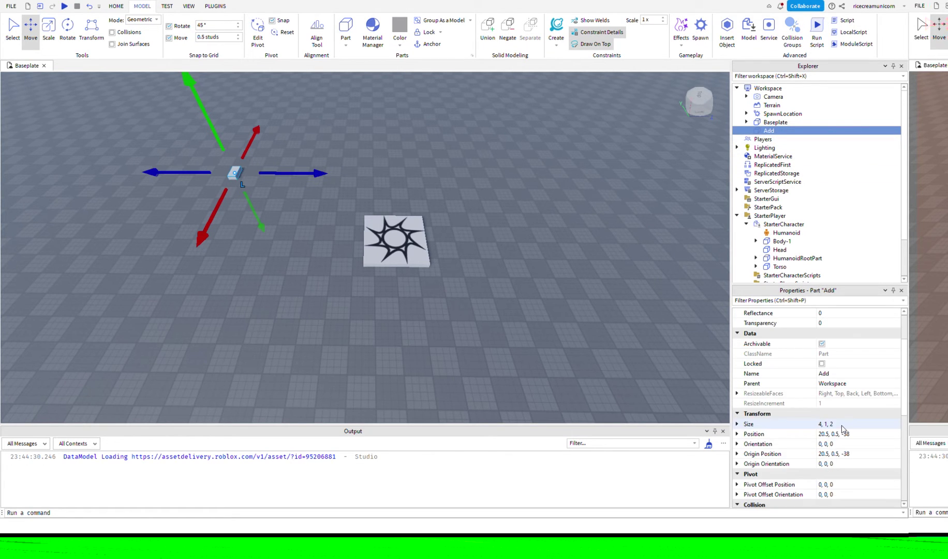
click(822, 472)
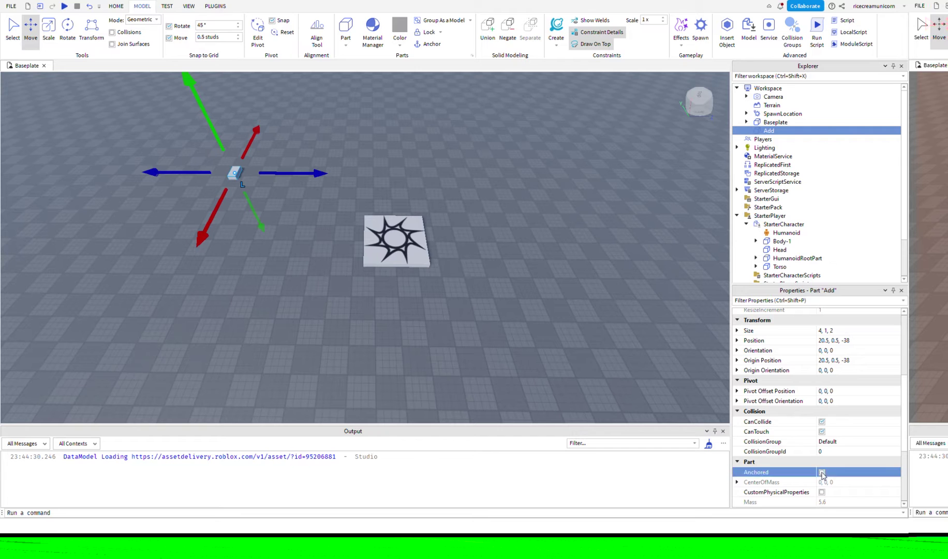
click(822, 422)
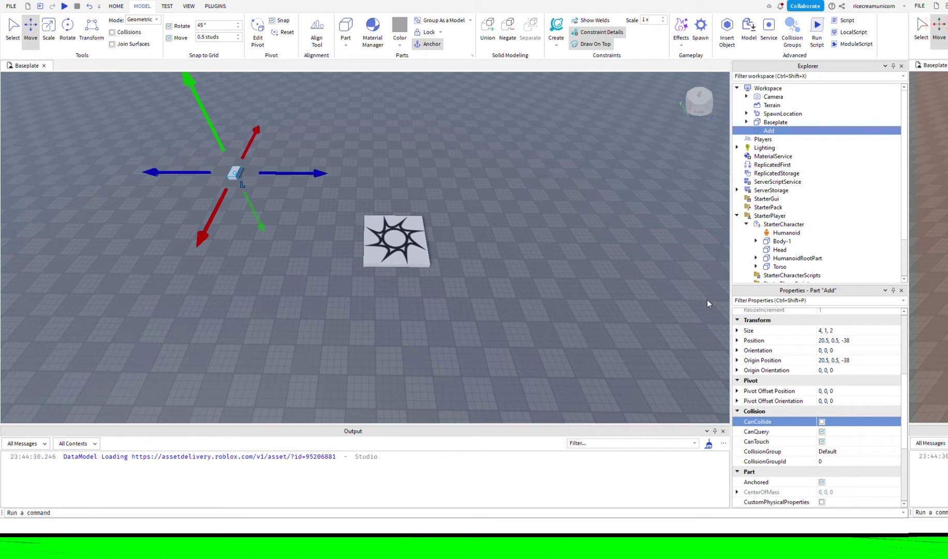
Duplicate the Add part, move the copy to position 20.5, 0.5, 40 and rename it Reduce.
key(ctrl+d)
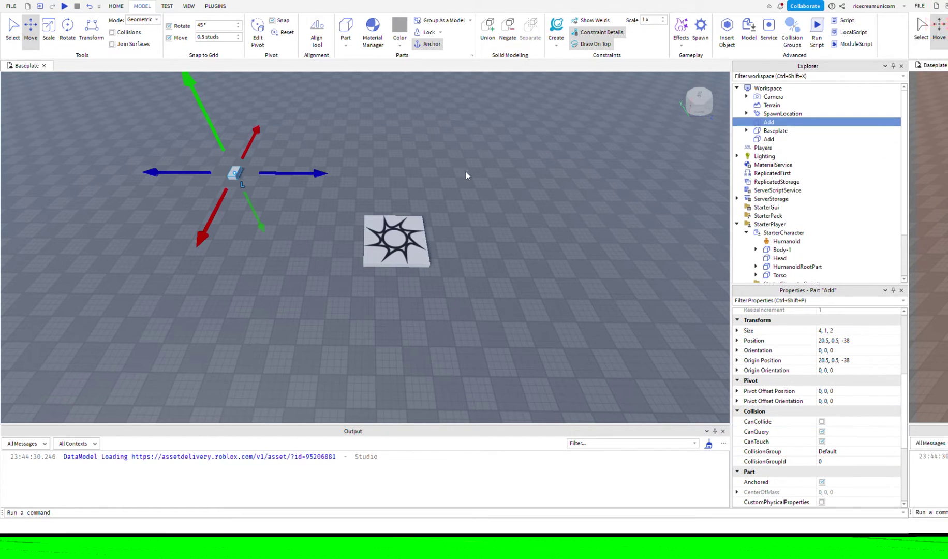
key(d)
key(d)
drag(269, 173, 595, 176)
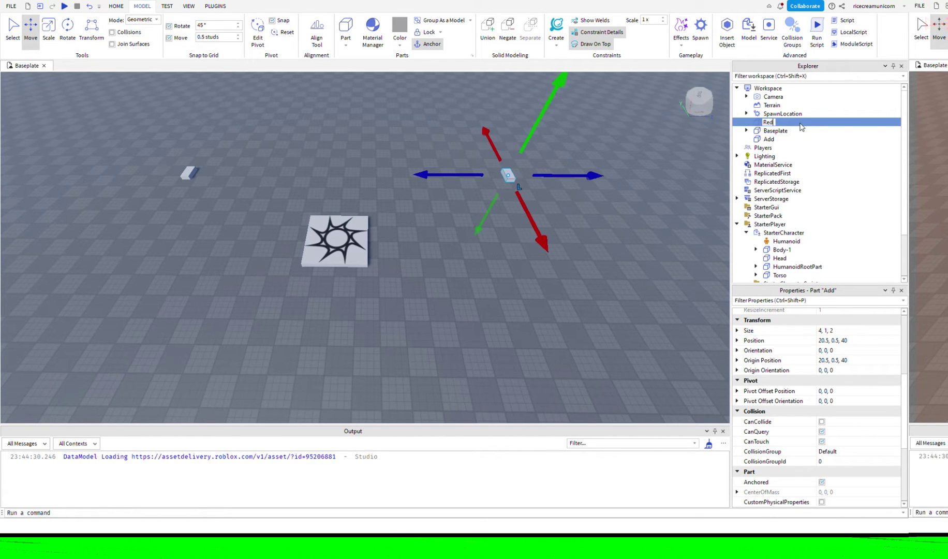
key(Return)
key(Return)
Insert a BillboardGui into the Reduce part and bring up its properties.
click(789, 131)
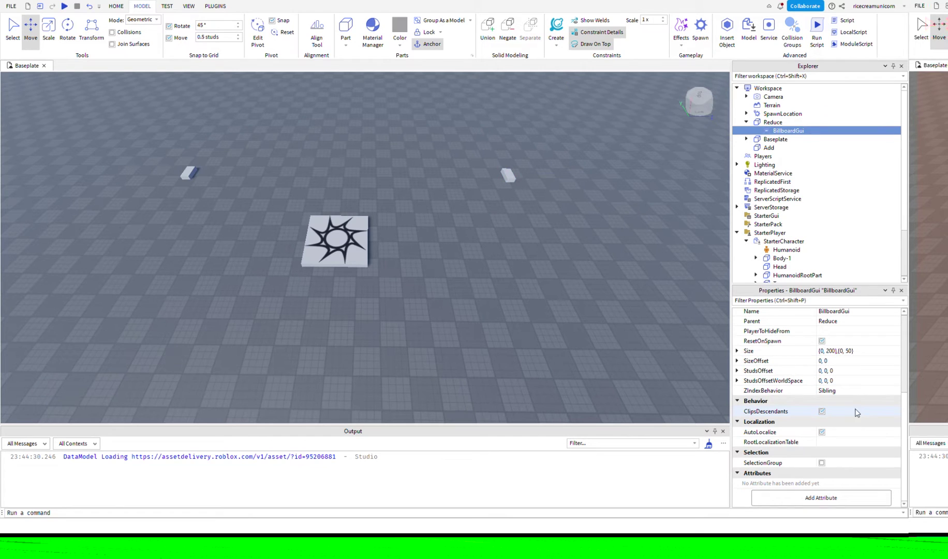
scroll(749, 368, up, 3)
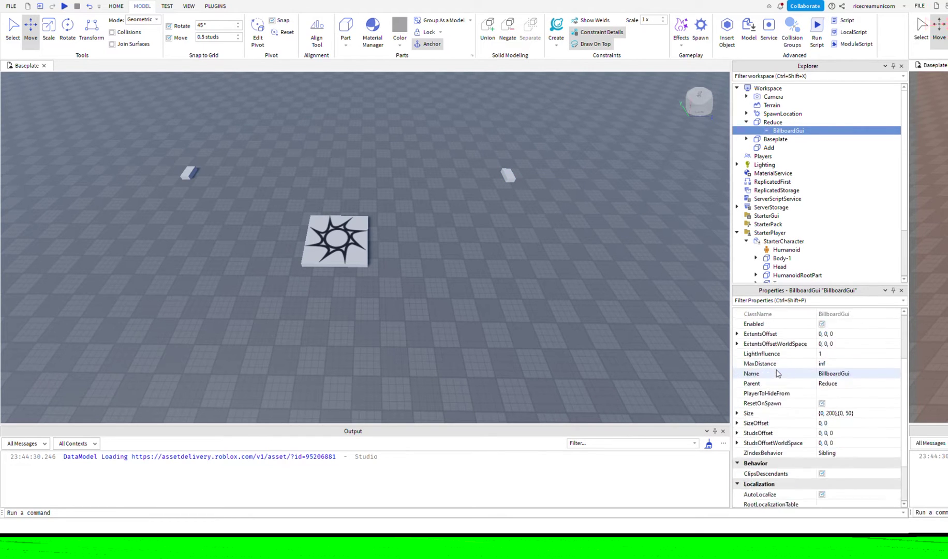
Set the X size of the Reduce part's BillboardGui to scale 5 and offset 0.
scroll(776, 373, up, 2)
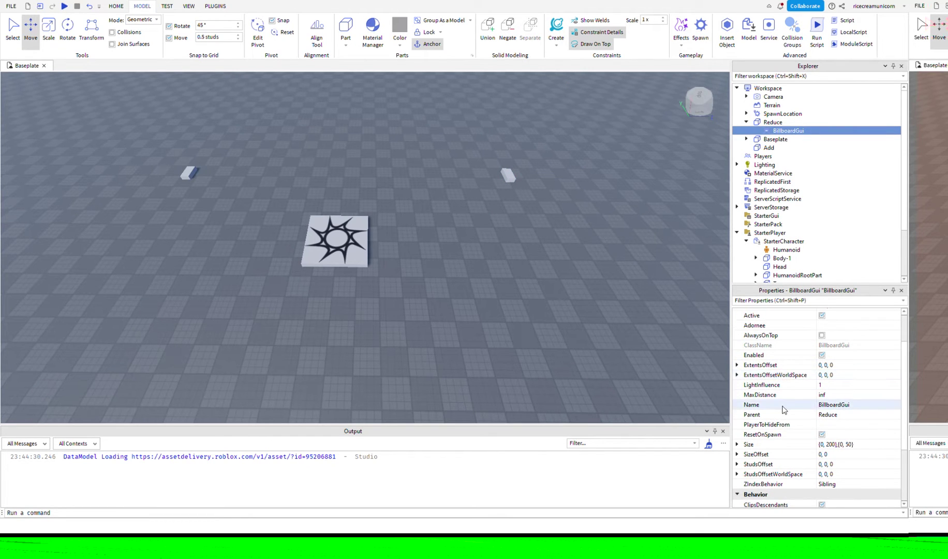
click(750, 444)
click(737, 444)
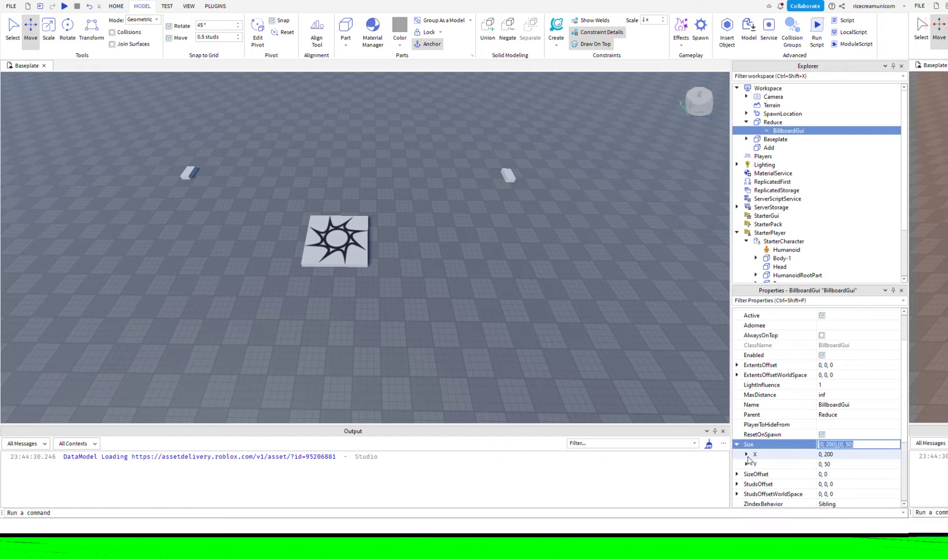
click(747, 454)
click(846, 464)
text(5)
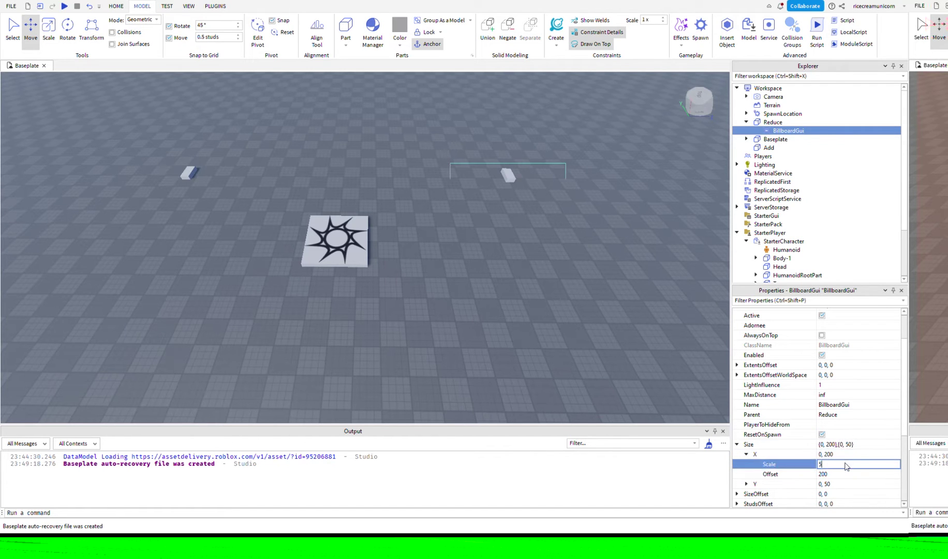
key(Tab)
text(0)
key(Return)
Set the Y size of the Reduce part's BillboardGui to scale 1 and offset 0.
click(746, 483)
click(839, 494)
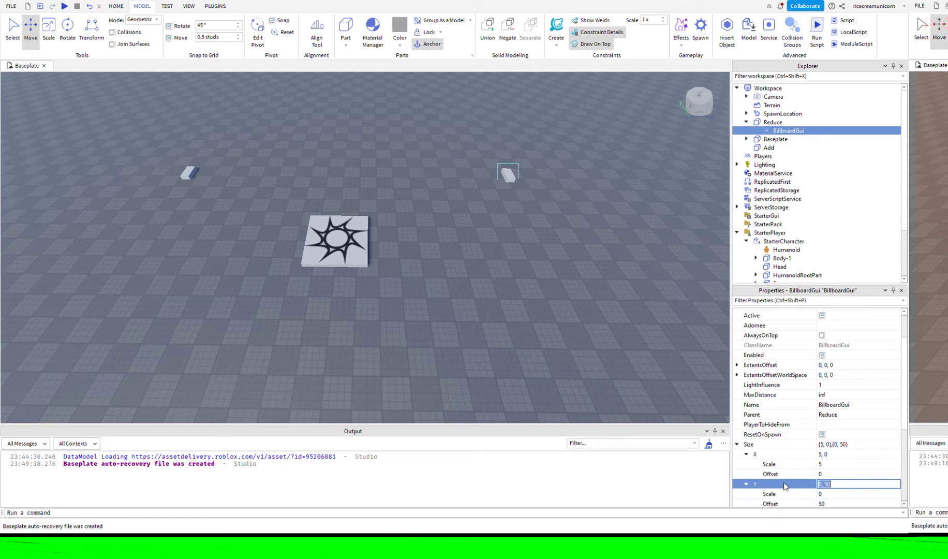
text(1)
key(Tab)
text(0)
key(Return)
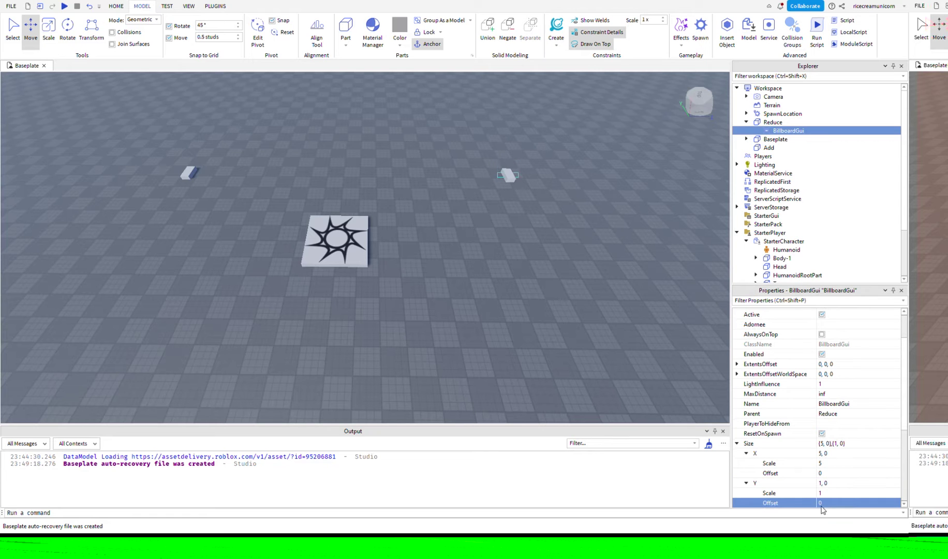
Set the Y value of the BillboardGui's StudsOffset to 2.
scroll(837, 443, down, 3)
scroll(838, 444, down, 3)
click(750, 370)
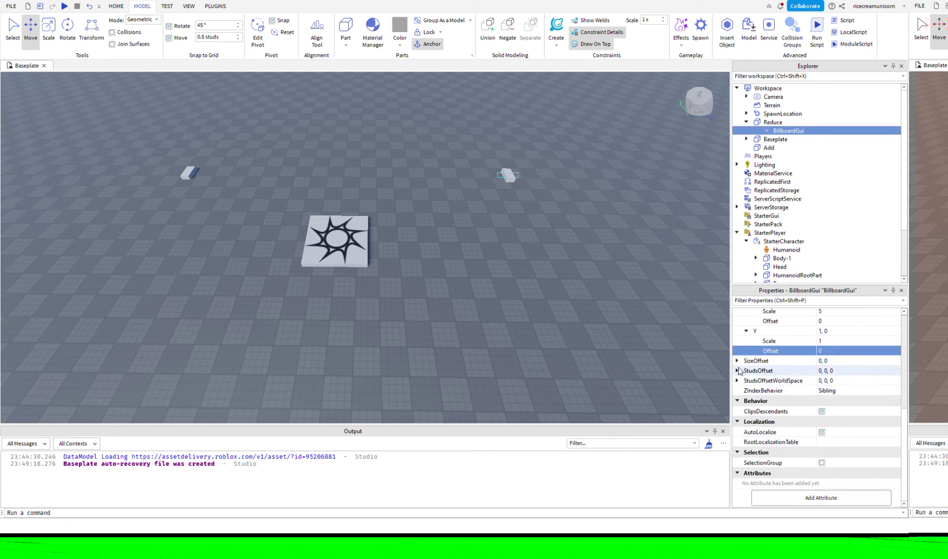
click(737, 370)
click(834, 391)
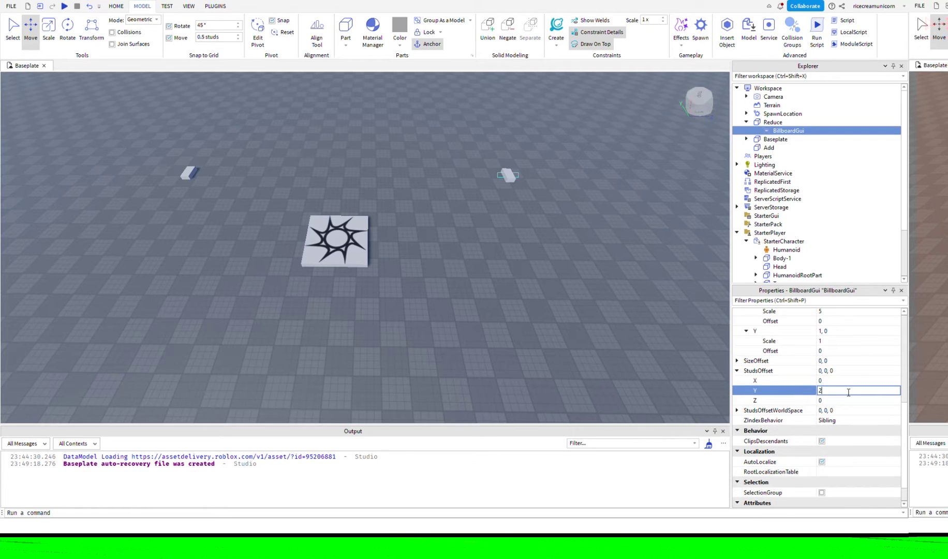
key(Return)
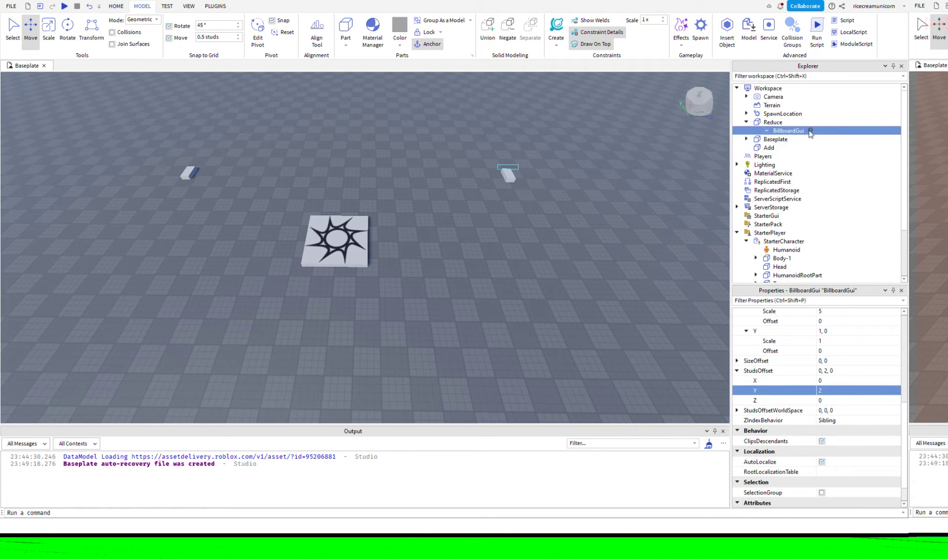
Insert a TextLabel into the BillboardGui and set its X size to scale 1, offset 0.
click(780, 175)
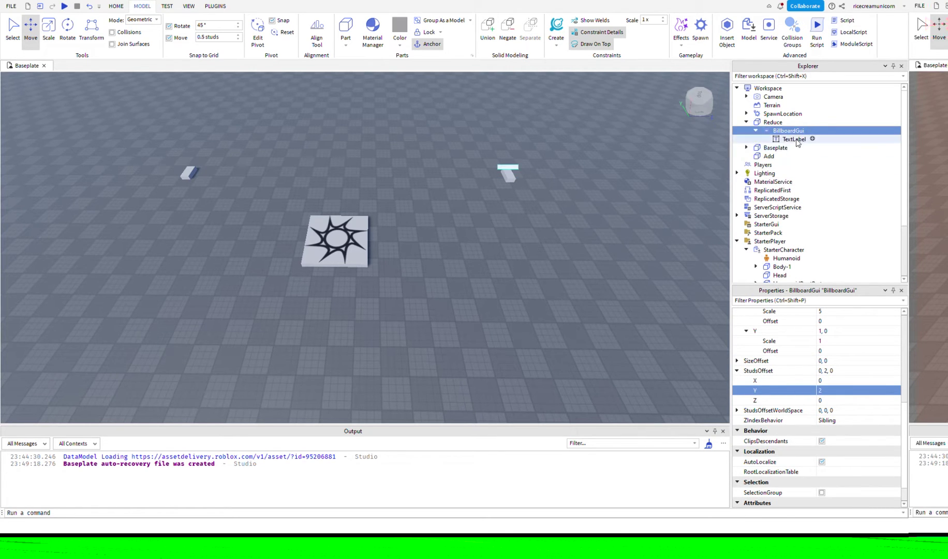
click(796, 139)
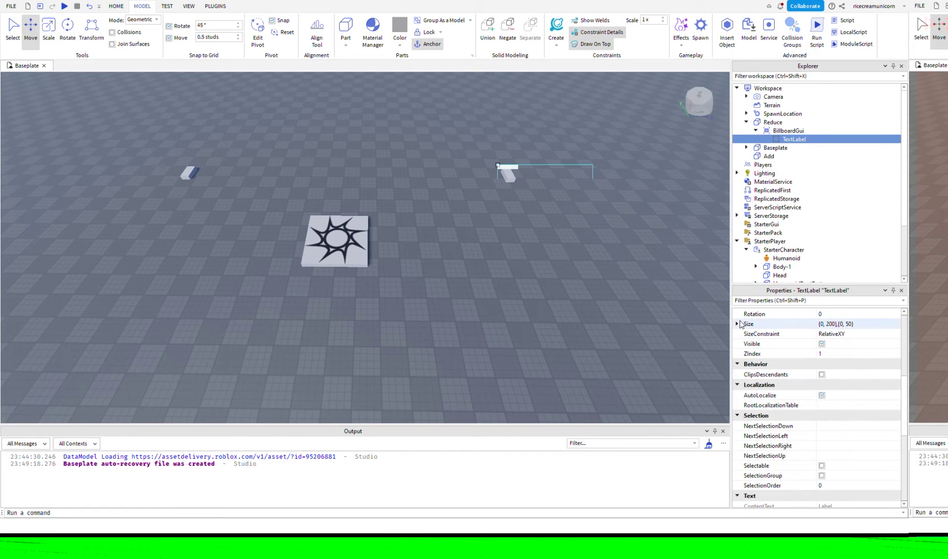
click(737, 324)
click(747, 333)
click(828, 333)
text(1, 0)
key(Return)
click(837, 354)
Set the TextLabel's Y size to scale 1 and offset 0.
click(746, 363)
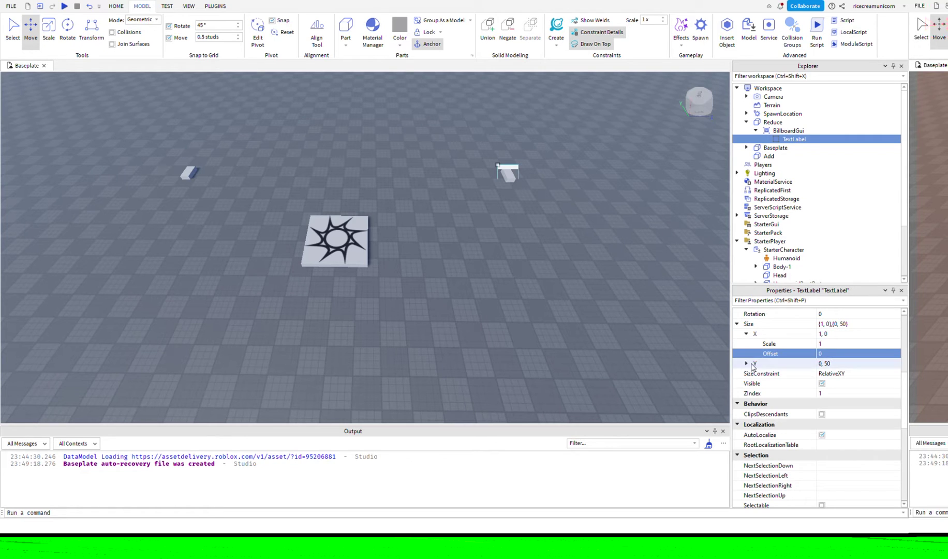
click(828, 374)
text(1)
click(829, 383)
text(0)
key(Return)
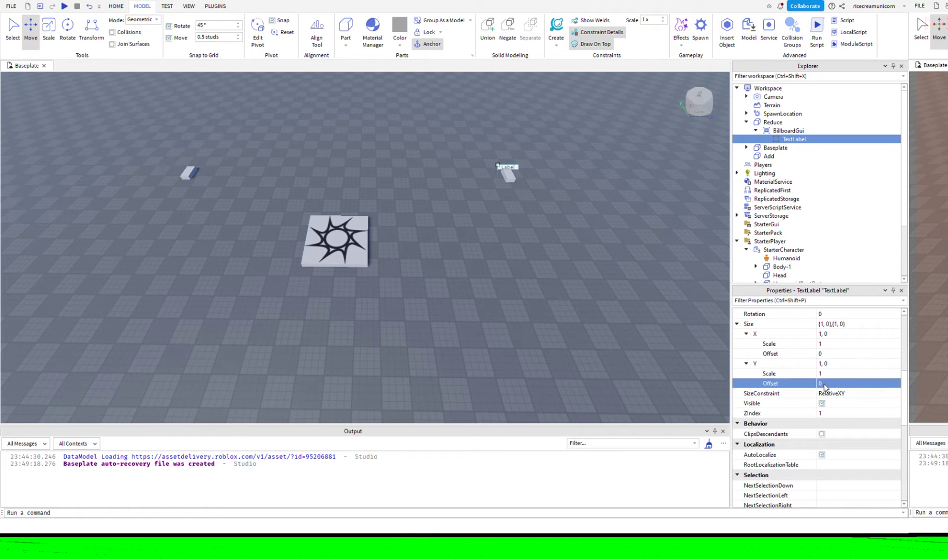
Change the TextLabel's text to REDUCE BODY and turn on TextScaled.
scroll(828, 404, down, 5)
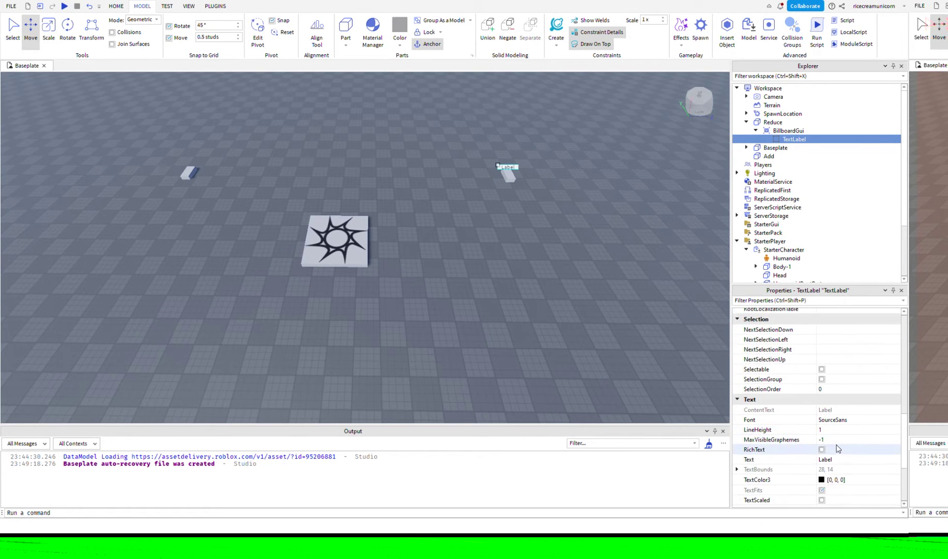
click(842, 459)
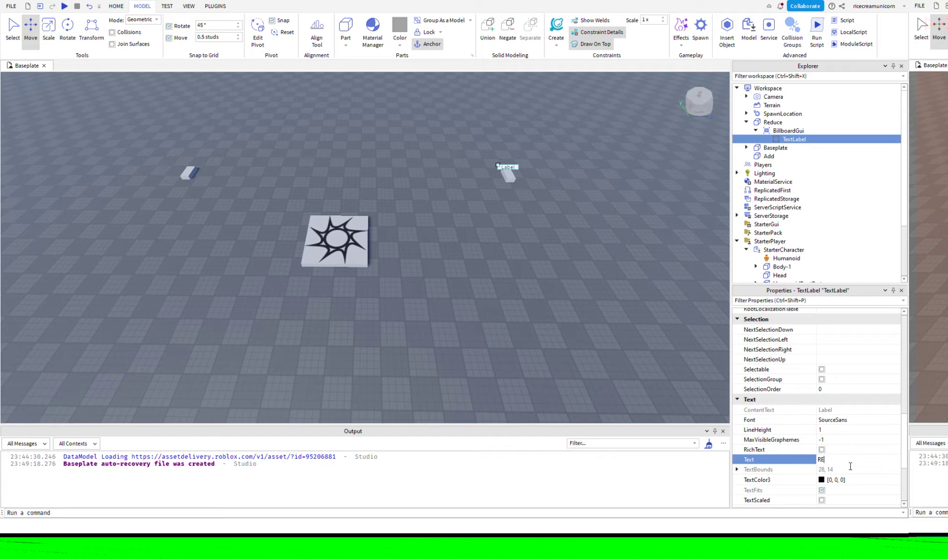
key(Return)
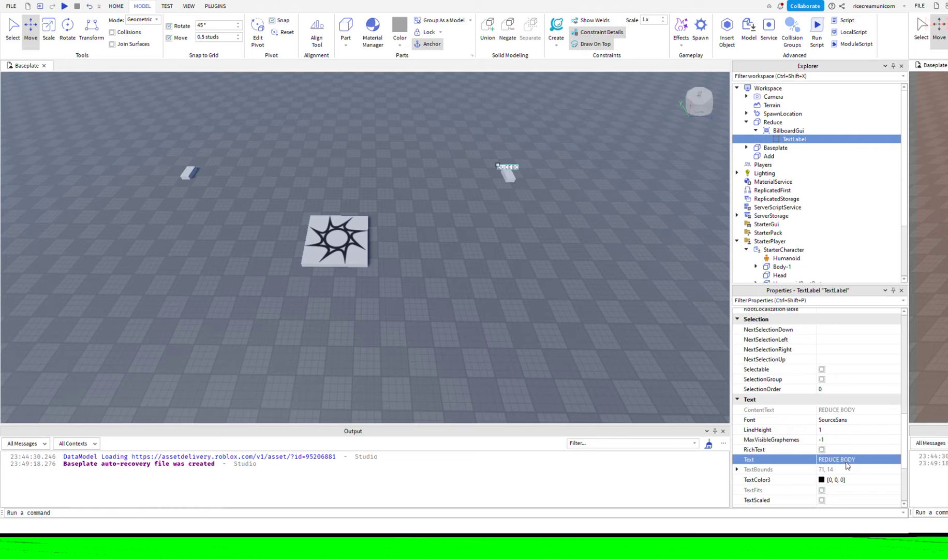
click(822, 500)
click(822, 500)
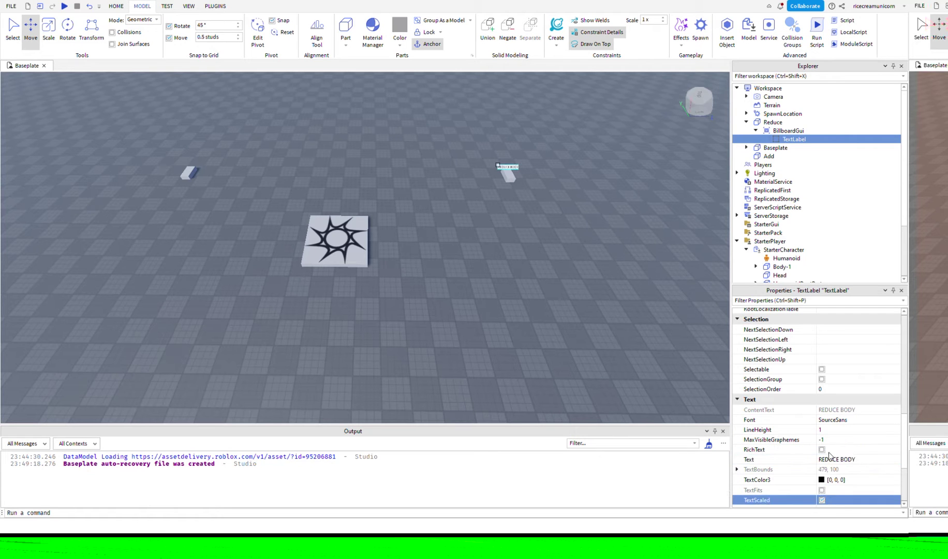
Copy the Reduce part's BillboardGui with its TextLabel into the Add part.
click(787, 131)
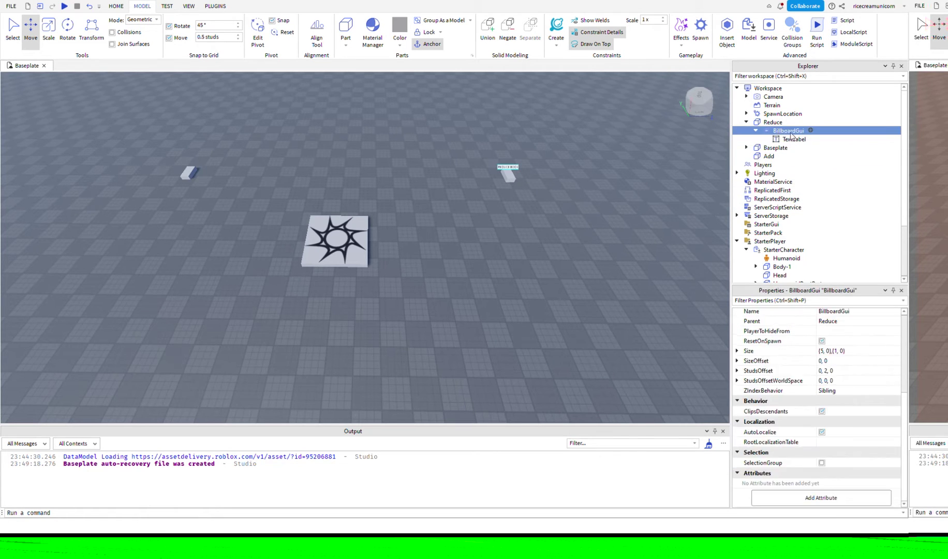
click(768, 156)
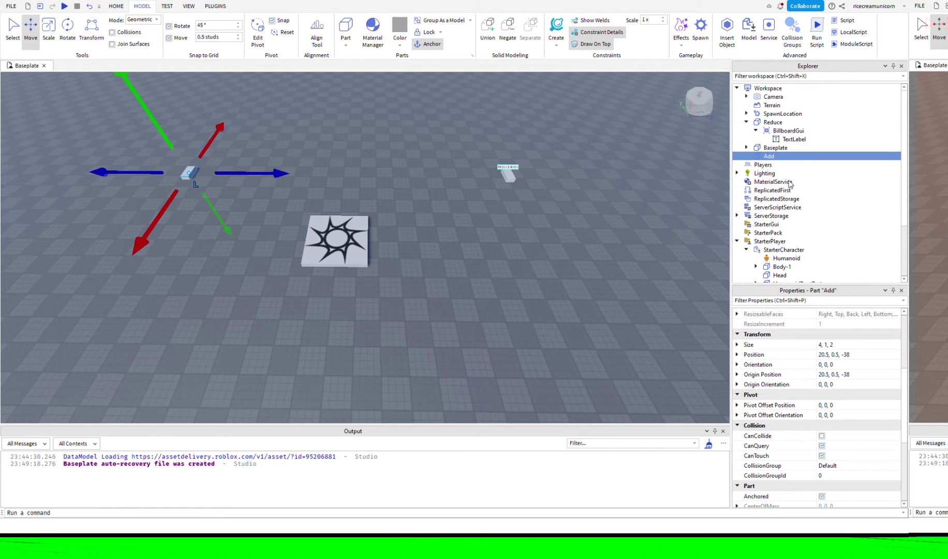
key(ctrl+shift+v)
click(755, 165)
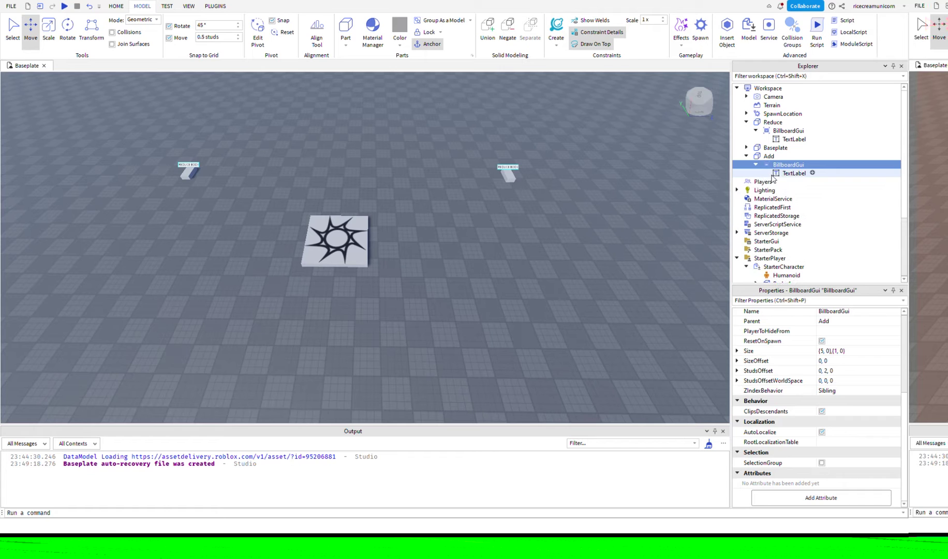
Change the text of the Add part's TextLabel to ADD BODY.
click(779, 175)
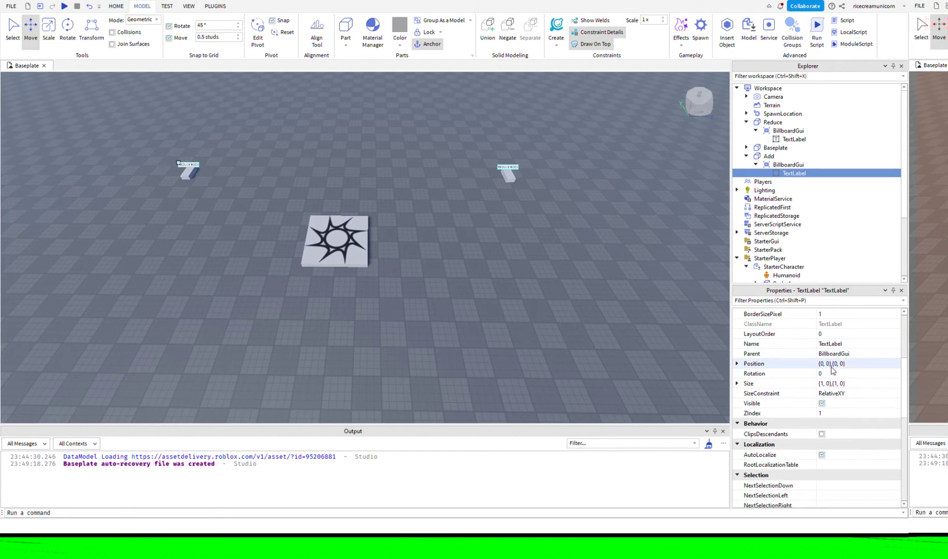
scroll(833, 394, down, 6)
click(824, 428)
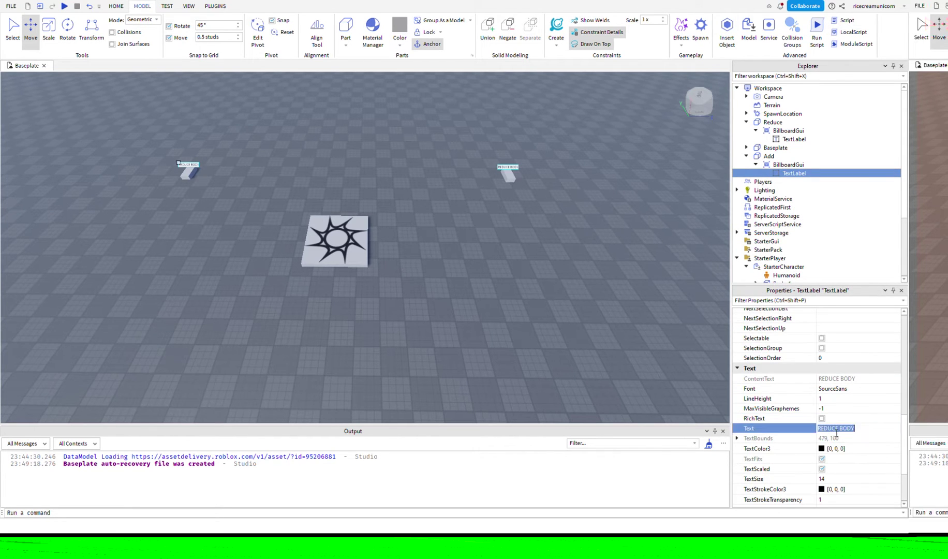
drag(837, 431, 753, 432)
text(ADD)
key(Return)
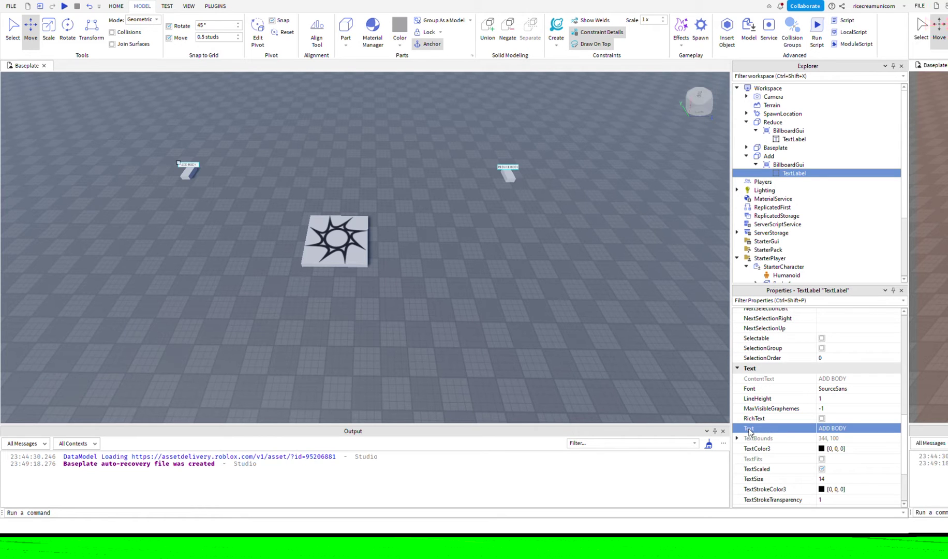
Insert a Script into the Add part and clear its default code.
click(771, 156)
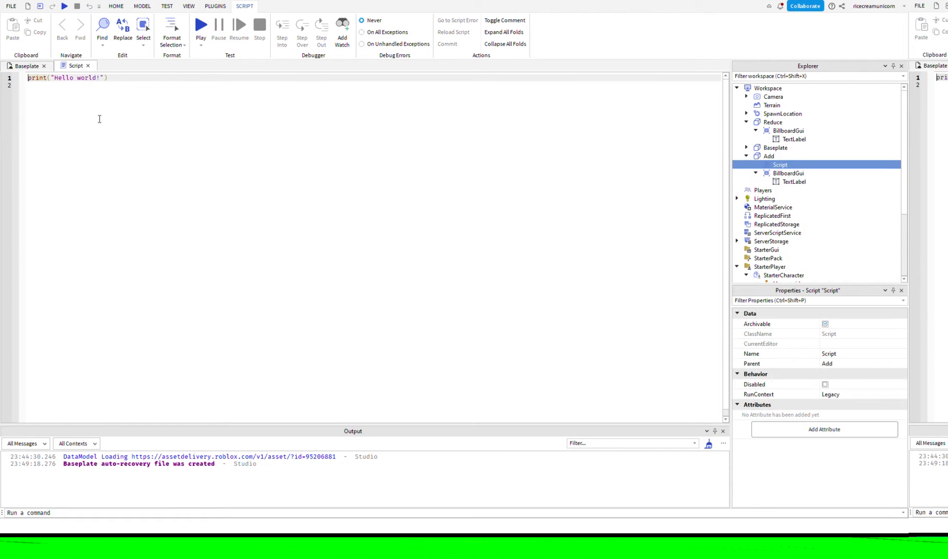
key(ctrl+a)
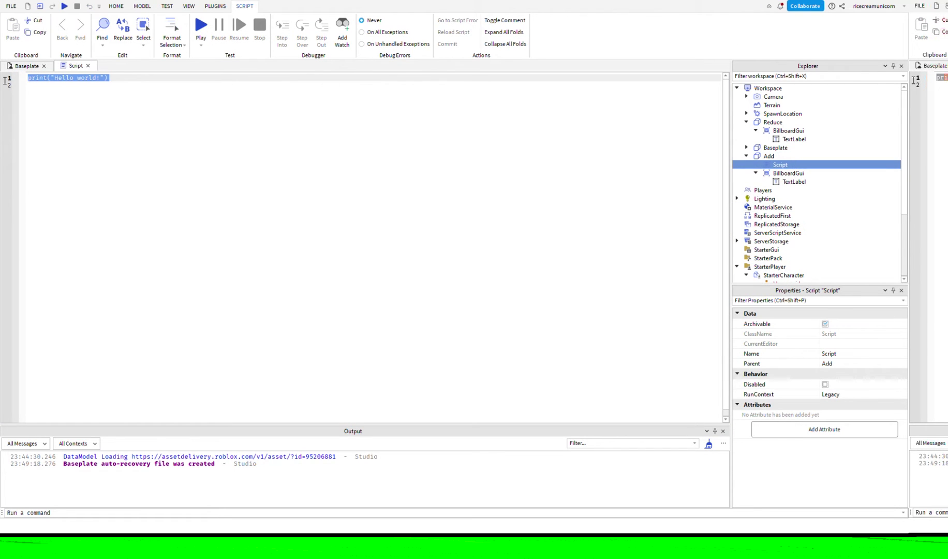
key(BackSpace)
Declare the local variables ss = game:GetService("ServerStorage") and debounce = false at the top of the script.
text(local ss = game:GetService("ServerStorage)
key(End)
key(Return)
text(local deb)
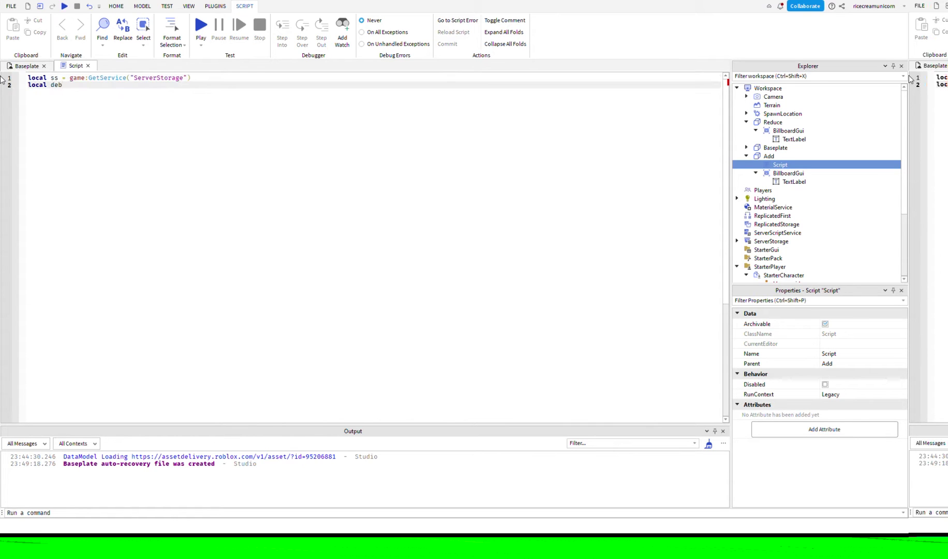
text(ounce = false)
key(Return)
ctrl+scroll(134, 123, up, 4)
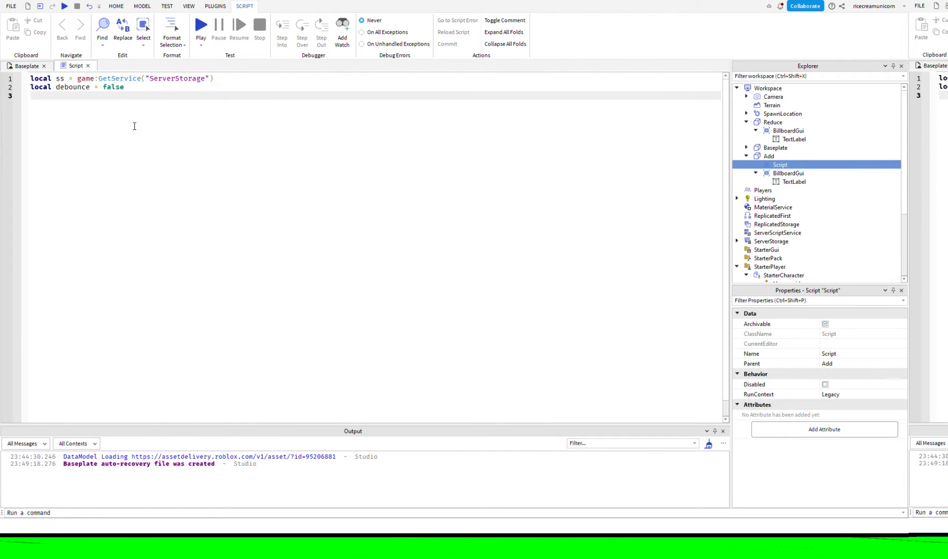
Add a script.Parent.Touched:Connect handler with a function that takes hit.
key(Return)
text(s)
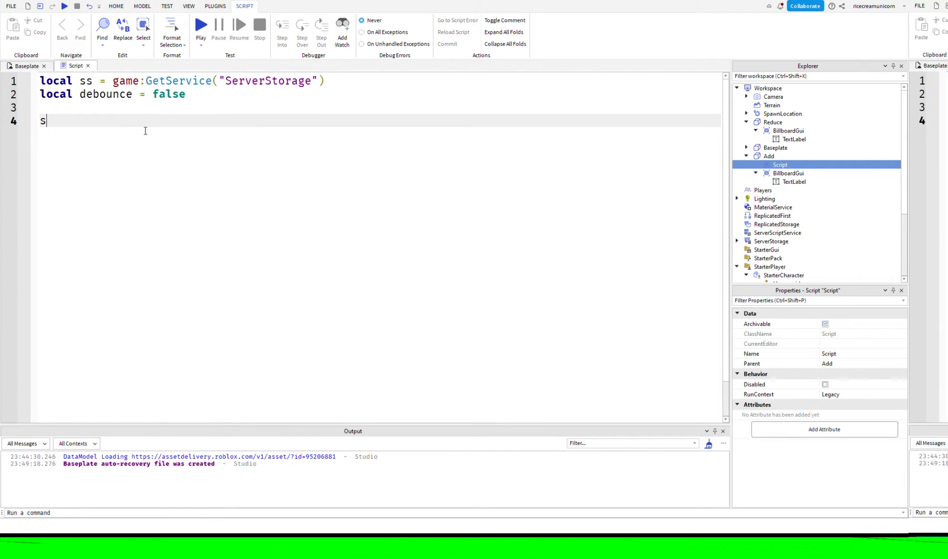
text(cript.Parent.t)
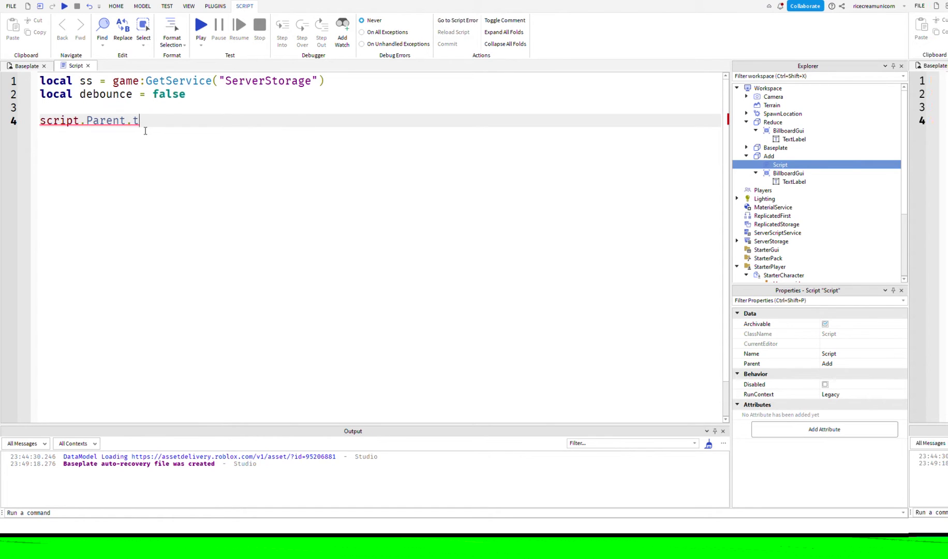
text(ouched:Connect(function(hit)
key(Return)
key(Return)
Inside the Touched function, add an if debounce == false block that sets debounce = true.
key(Return)
key(Return)
key(Up)
key(Up)
text(if debounce == false then)
key(Return)
text(debounce )
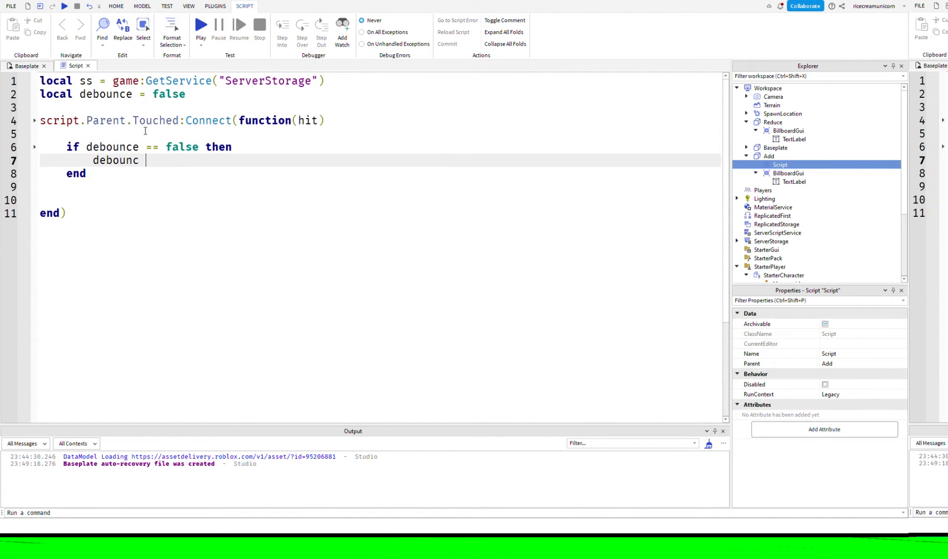
text(= true)
key(Return)
Below debounce = true, add a nested if block checking hit.Parent ~= nil.
text(if ghi)
key(BackSpace)
key(BackSpace)
key(BackSpace)
text(hit.Parent ~= nil then)
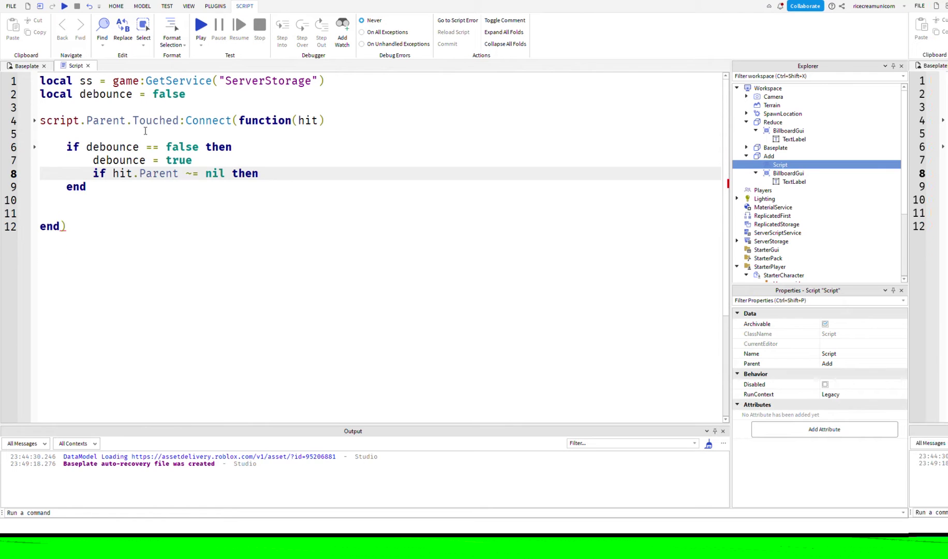
key(Return)
Inside the nil check, add an if block testing hit.Parent:FindFirstChild("Humanoid").
text(if hit.Parent:F)
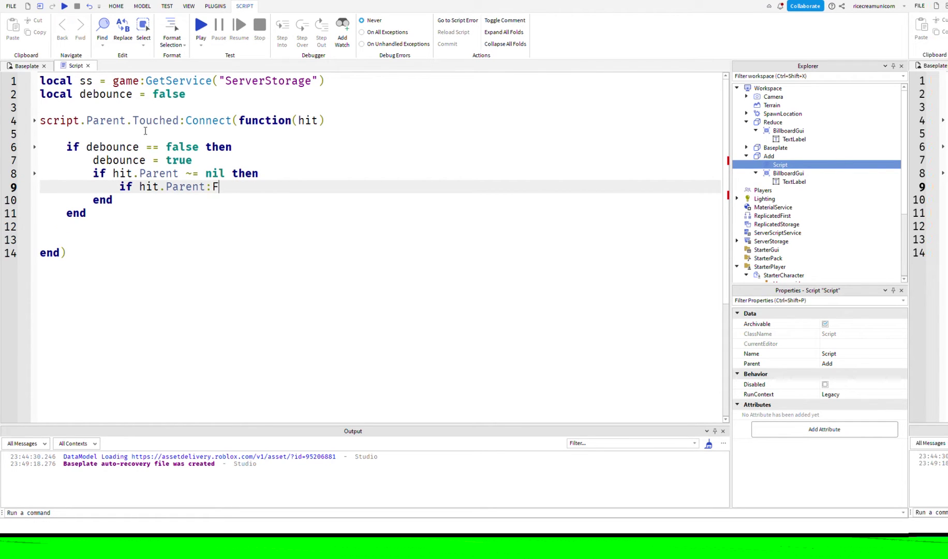
key(Tab)
text("Humanoid") thje)
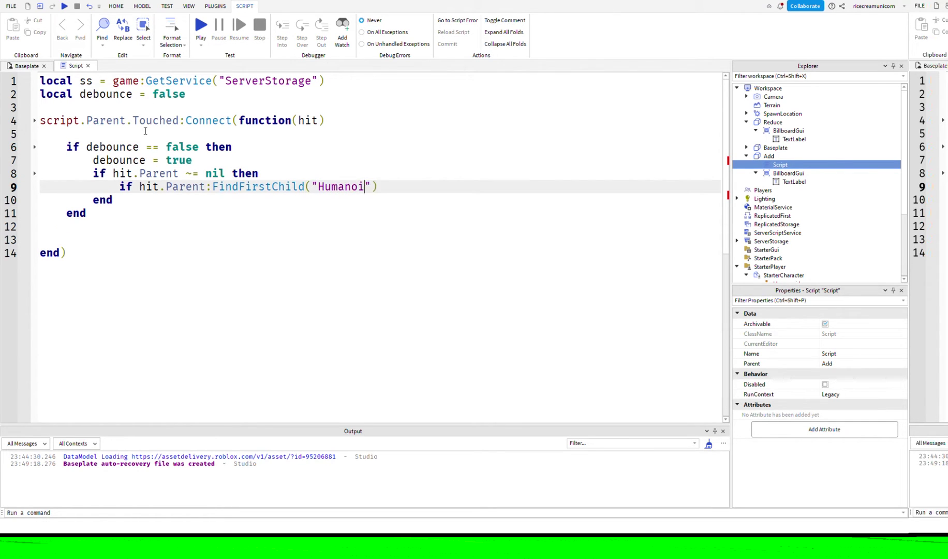
key(BackSpace)
key(BackSpace)
text(en)
key(Return)
In the Humanoid block, write local pname = hit.Parent.Name and increment the stored count with ss.BodyN.Value += 1.
text(local pname = hit.Parent.Name)
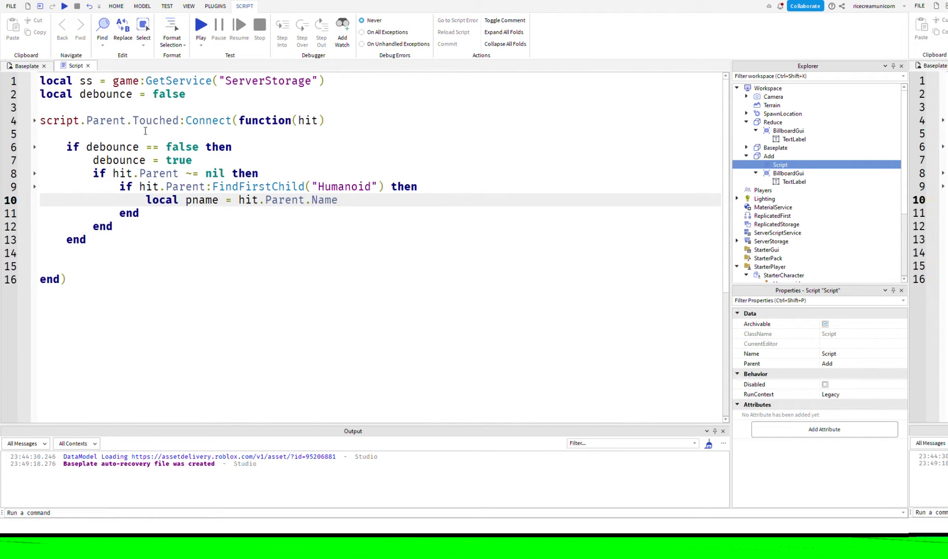
key(Return)
text(ss.BodyN.Value += 1)
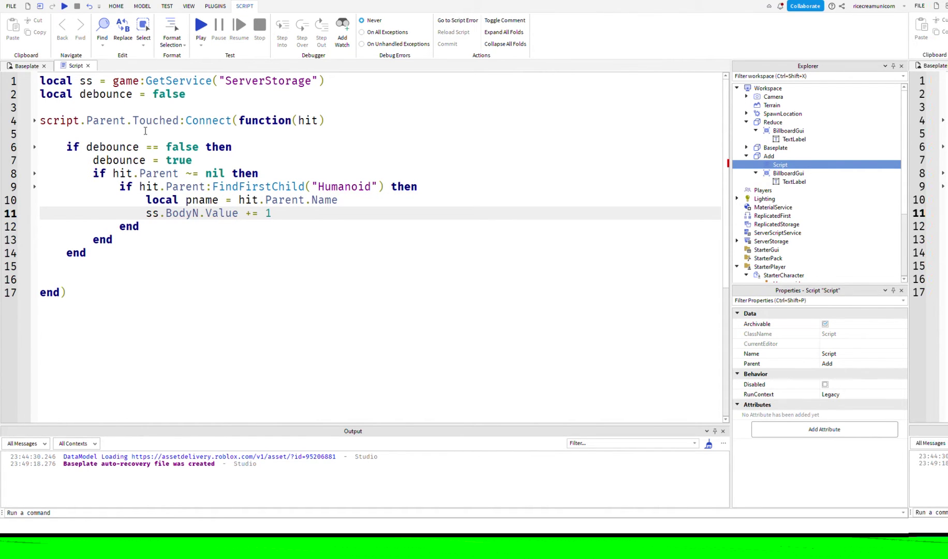
Declare local bodyclone = ss.Body:Clone() and set bodyclone.Name = "Body-"..ss.BodyN.Value.
key(Return)
text(local )
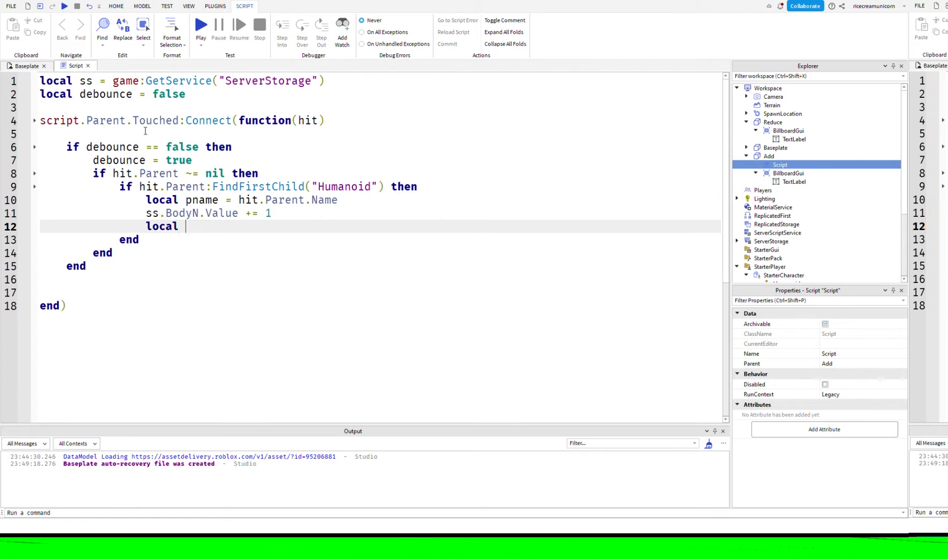
text(bodycloene)
text( = ss.Body:Clone())
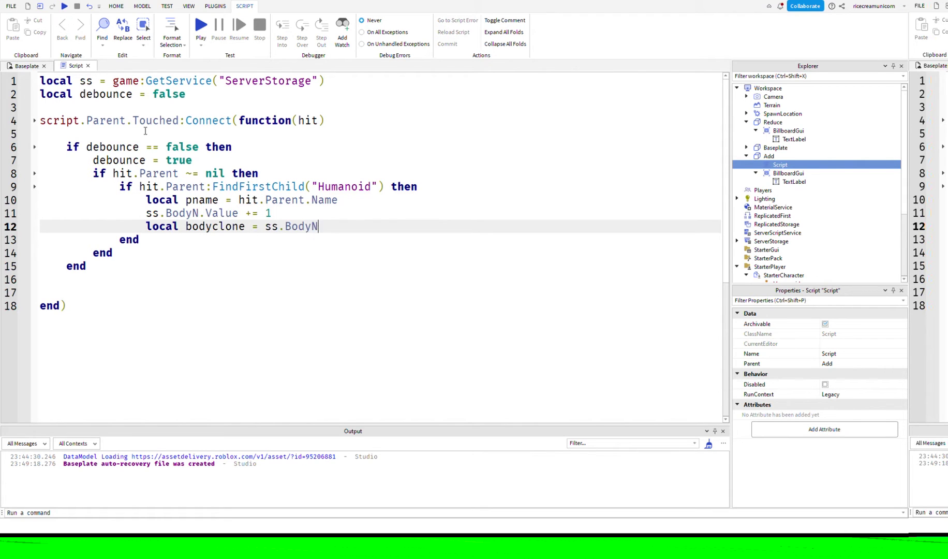
key(Return)
text(bodyclone.Name = "Body-"..ss.BodyN.Value)
key(Return)
Declare local cf as a CFrame.new built from an object in game.Workspace.
text(local)
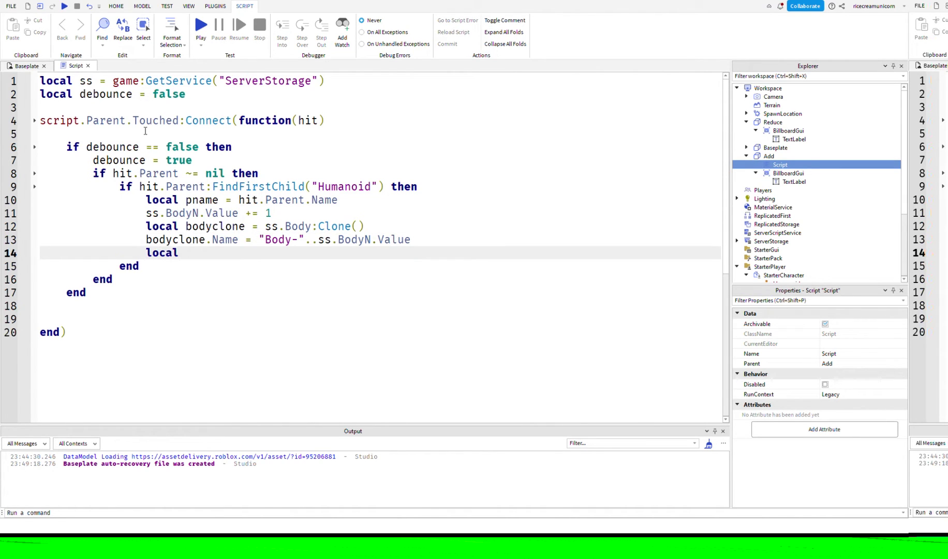
text( cf = CFrame.new)
text((game.Workspace)
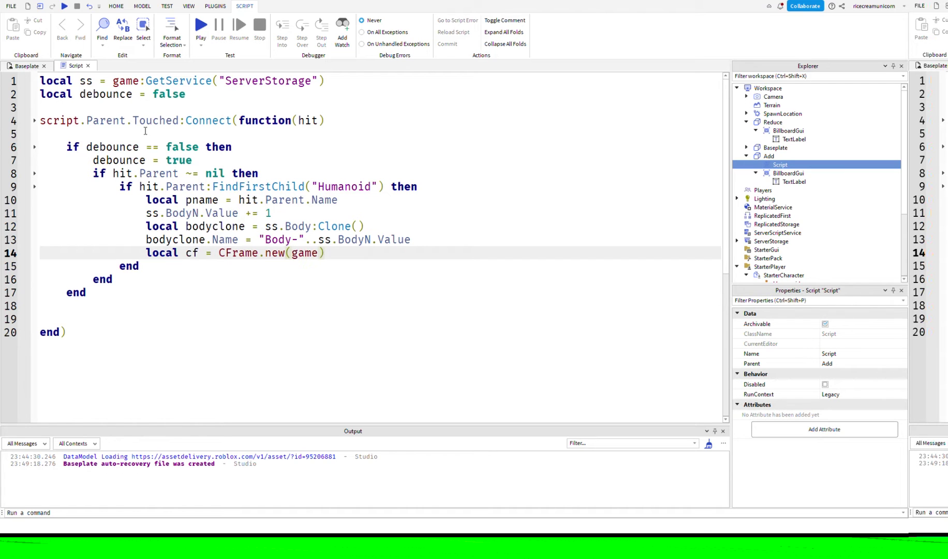